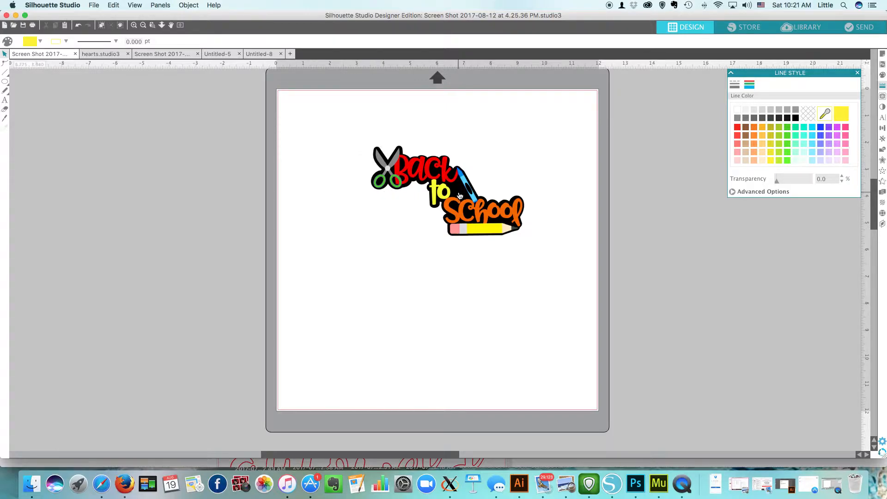
Add the text "Back to school" near the top of the page in the Untitled-8 document
click(268, 54)
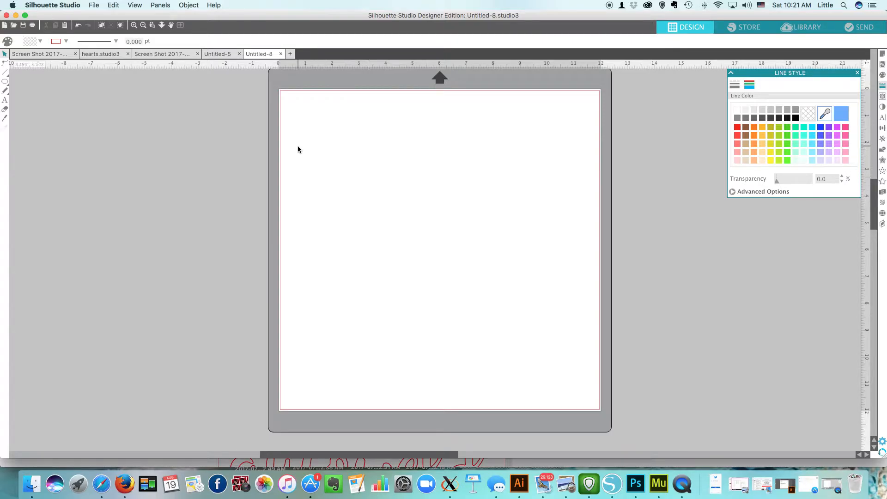
click(5, 99)
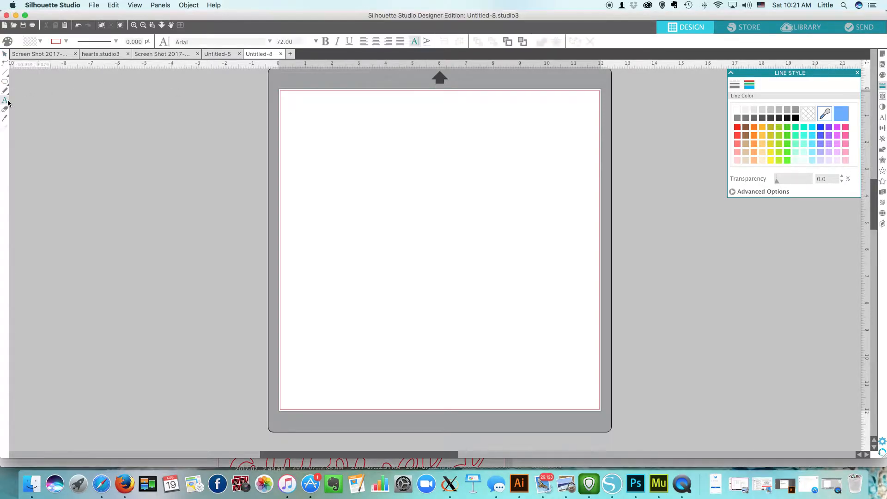
click(344, 166)
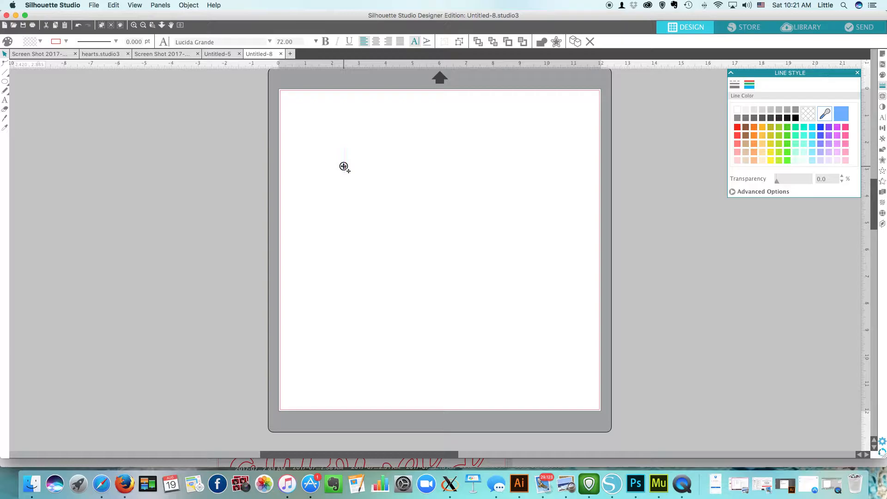
text(both h)
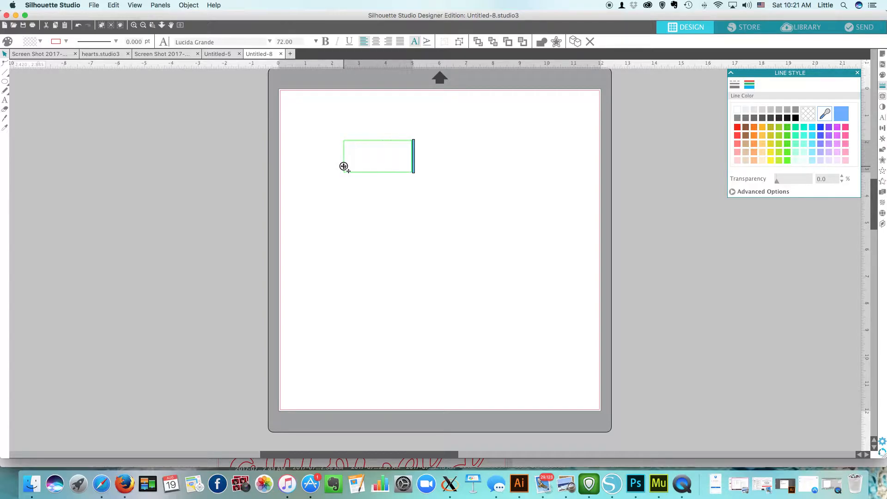
key(BackSpace)
text(th )
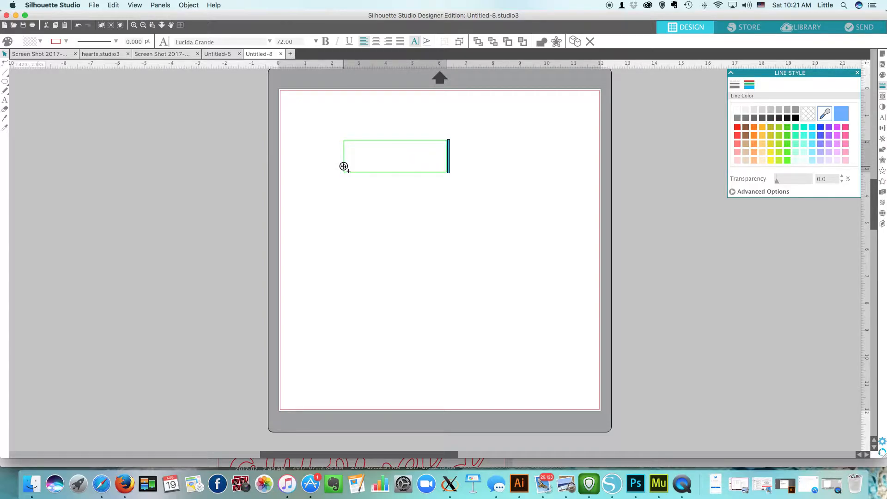
text(shape)
scroll(350, 166, left, 1)
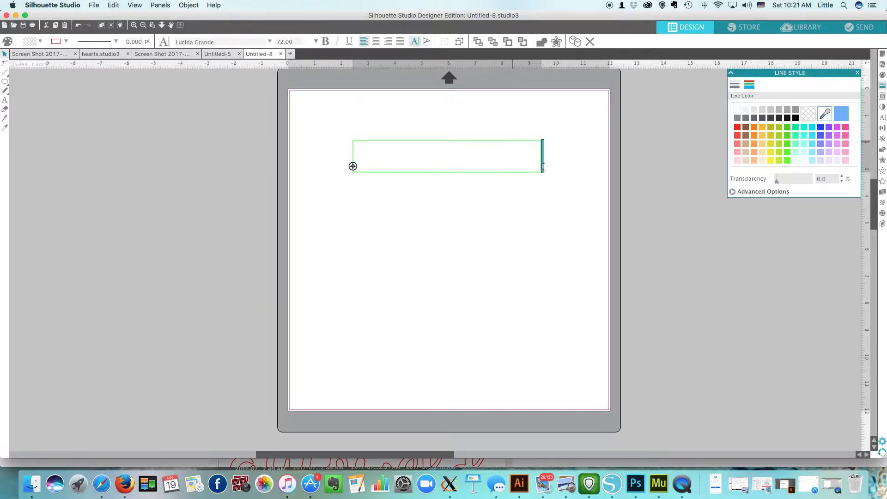
Set the line color of the whole "Back to school" text to black
drag(541, 161, 352, 161)
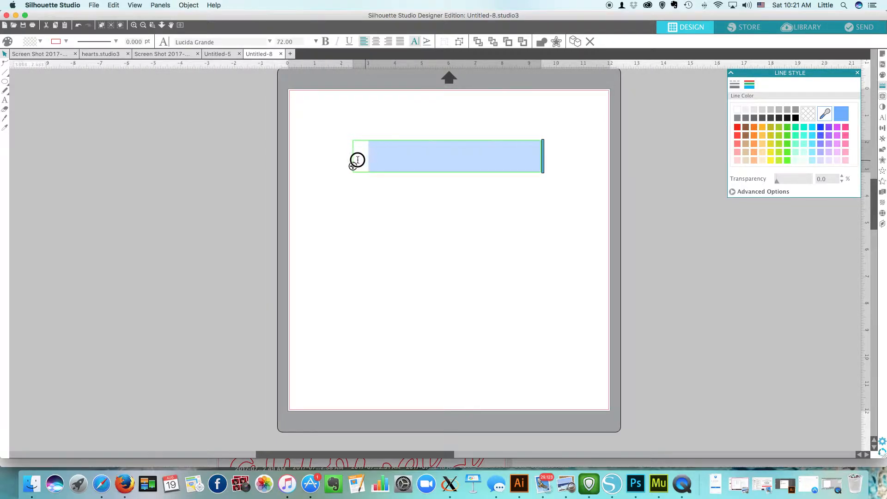
click(799, 116)
click(535, 222)
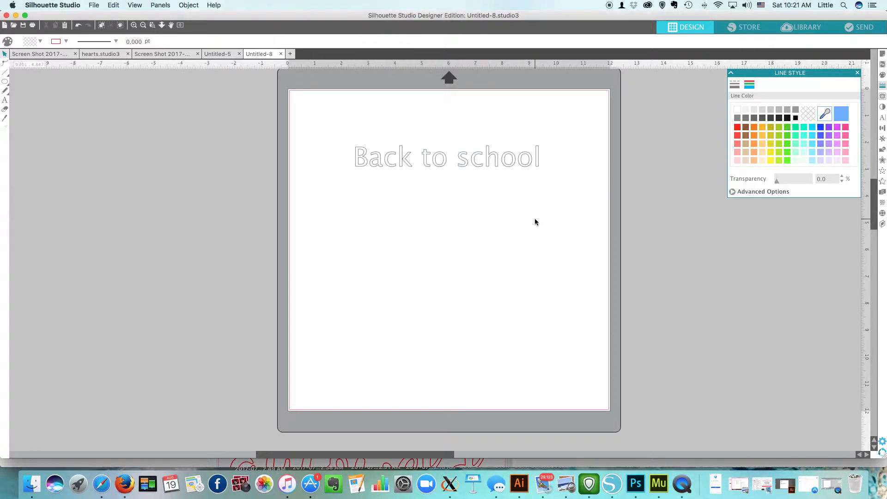
Change the font of the whole "Back to school" text to Pinsetter Middles
click(543, 161)
double_click(542, 160)
drag(540, 160, 351, 159)
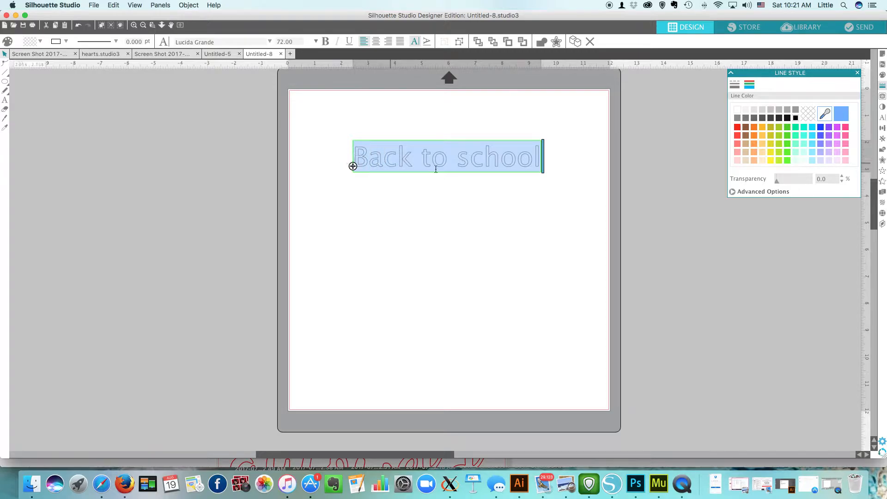
click(269, 41)
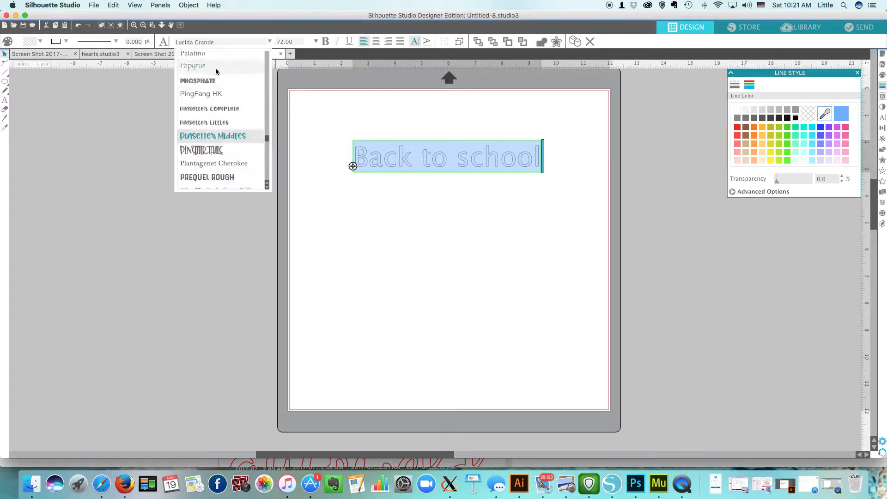
click(226, 135)
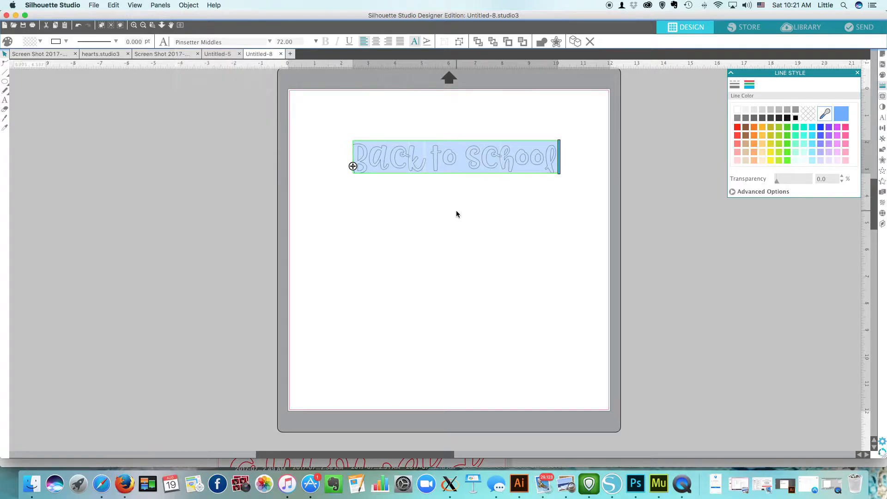
click(481, 214)
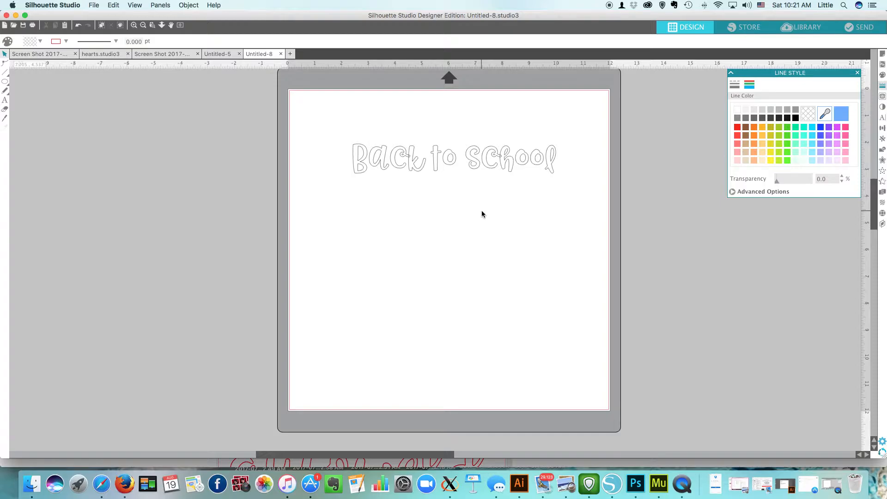
Ungroup the "Back to school" text into separate letters
click(438, 172)
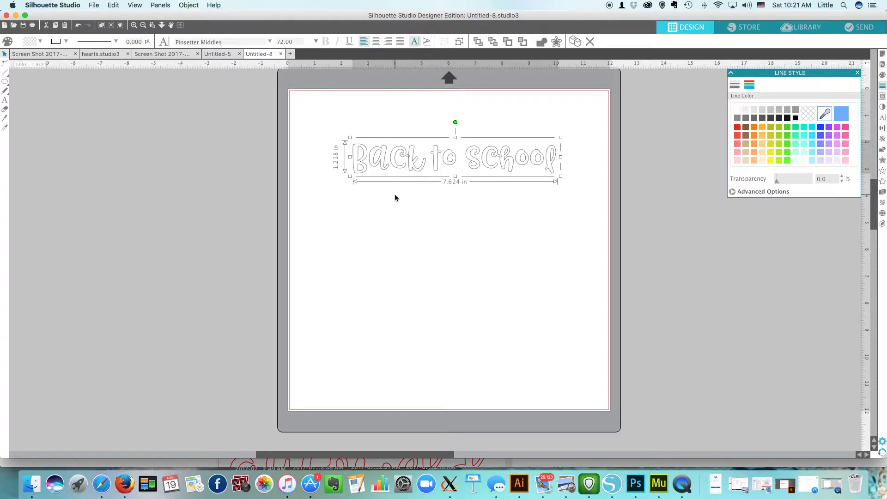
right_click(420, 172)
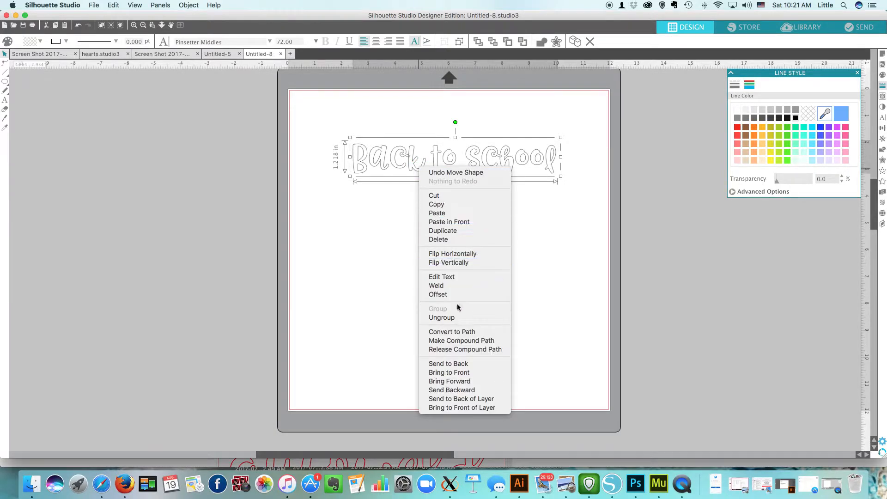
click(453, 319)
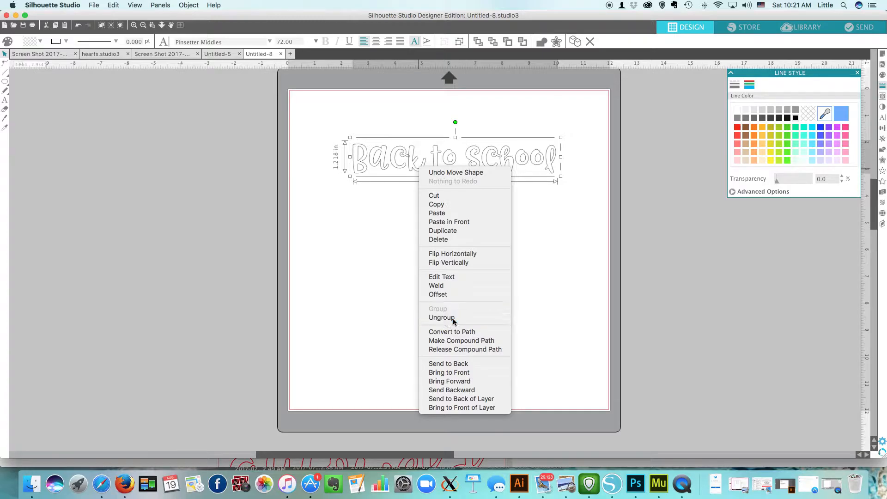
click(549, 243)
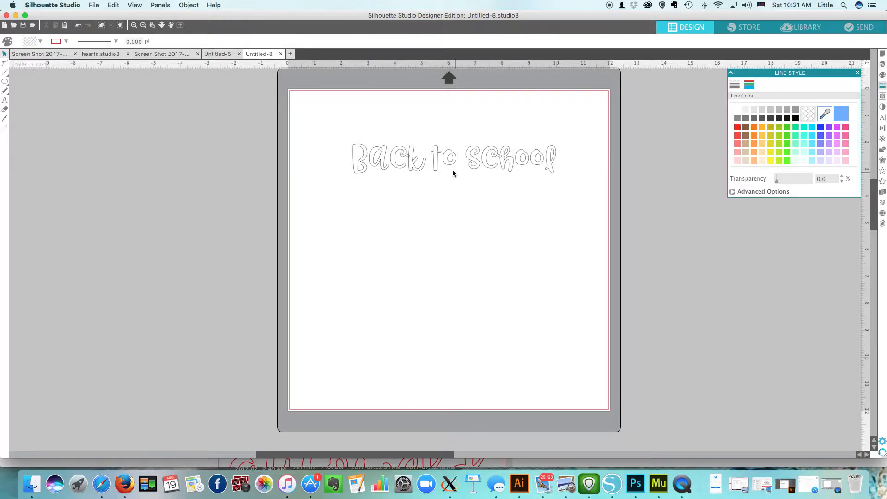
Stagger the words by moving "to" below the end of "Back" and "school" below "to"
drag(462, 176, 427, 137)
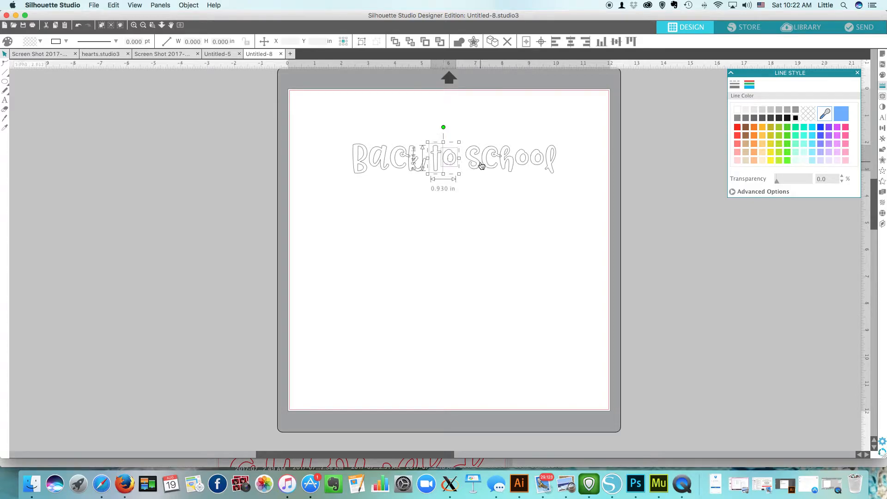
drag(452, 164, 429, 191)
click(470, 192)
drag(577, 189, 457, 124)
drag(508, 159, 460, 210)
click(527, 207)
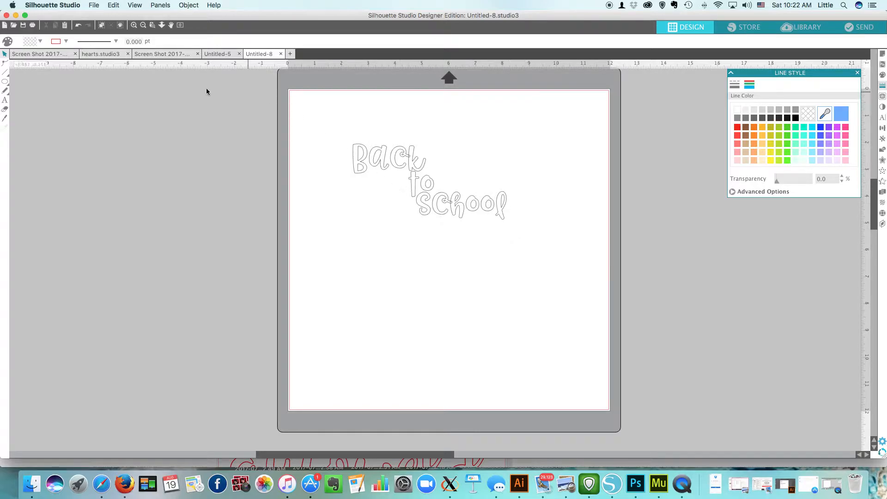
Nudge the "a" of "Back" left until it overlaps the "B"
click(143, 26)
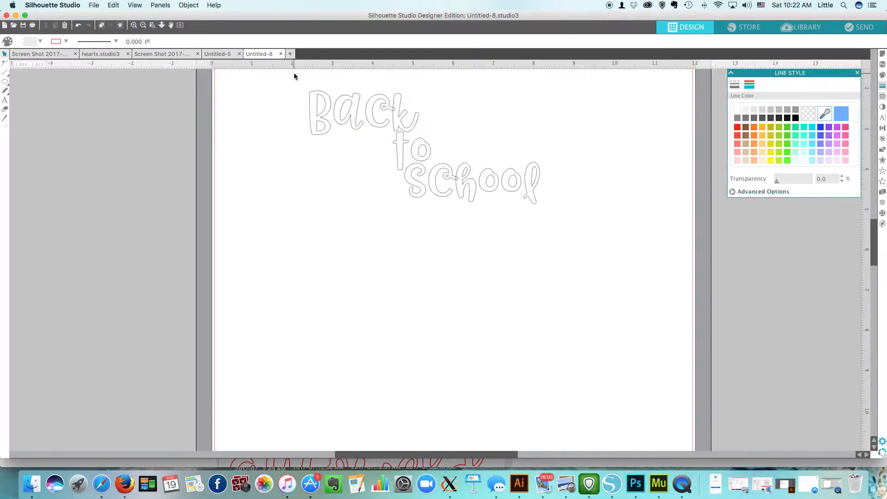
scroll(313, 129, up, 3)
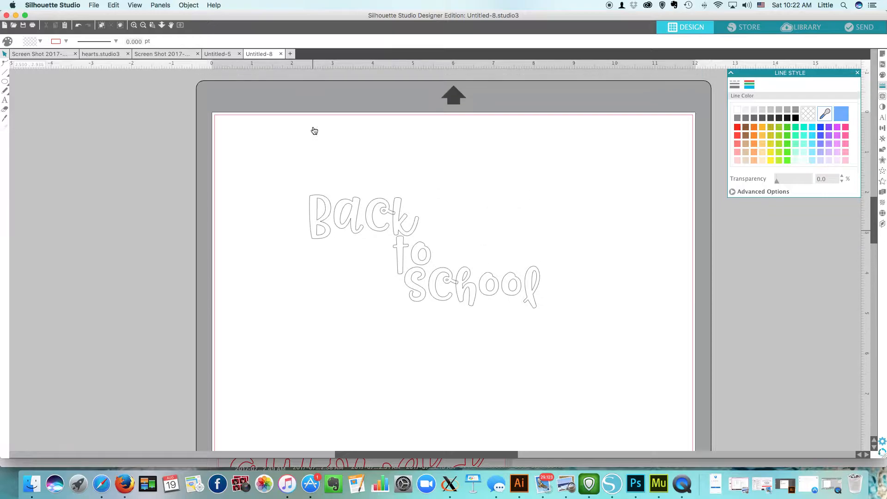
click(323, 221)
click(292, 184)
click(353, 228)
key(Left)
key(Left)
key(Left)
key(Left)
key(Left)
key(Left)
key(Left)
key(Left)
key(Left)
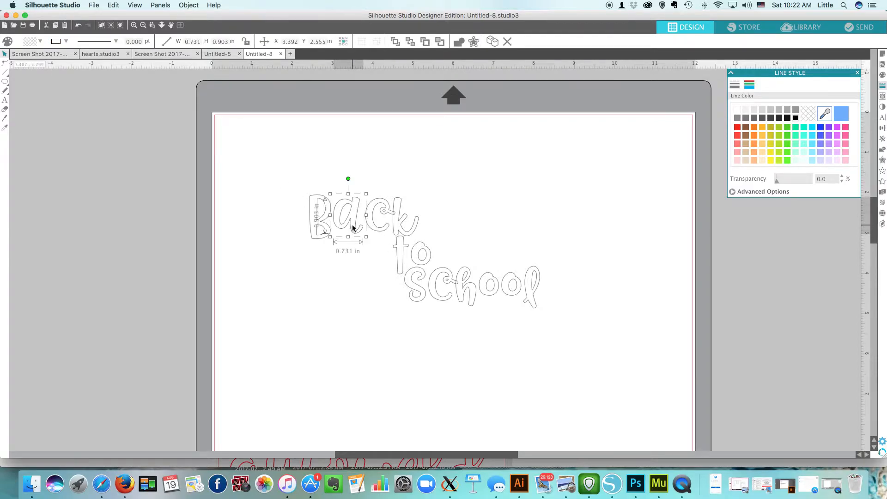
key(Left)
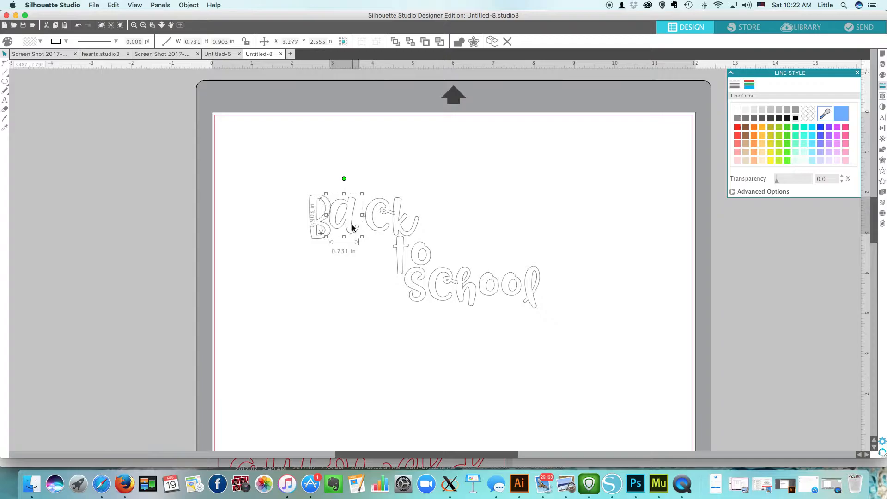
Nudge the "c" of "Back" left until it overlaps the "a"
click(377, 228)
key(Left)
key(Left)
key(Left)
key(Left)
key(Left)
key(Left)
key(Left)
key(Left)
key(Left)
key(Left)
key(Left)
key(Left)
key(Left)
key(Left)
key(Left)
key(Left)
key(Left)
key(Left)
key(Left)
key(Left)
key(Left)
key(Left)
key(Left)
key(Left)
key(Left)
key(Left)
Nudge the "k" of "Back" left until it overlaps the "c"
click(396, 227)
key(Left)
key(Left)
key(Left)
key(Left)
key(Left)
key(Left)
key(Left)
key(Left)
key(Left)
key(Left)
key(Left)
key(Left)
key(Left)
key(Left)
key(Left)
key(Left)
key(Left)
key(Left)
key(Left)
key(Left)
key(Left)
key(Left)
key(Left)
key(Left)
key(Left)
key(Left)
key(Left)
key(Left)
key(Left)
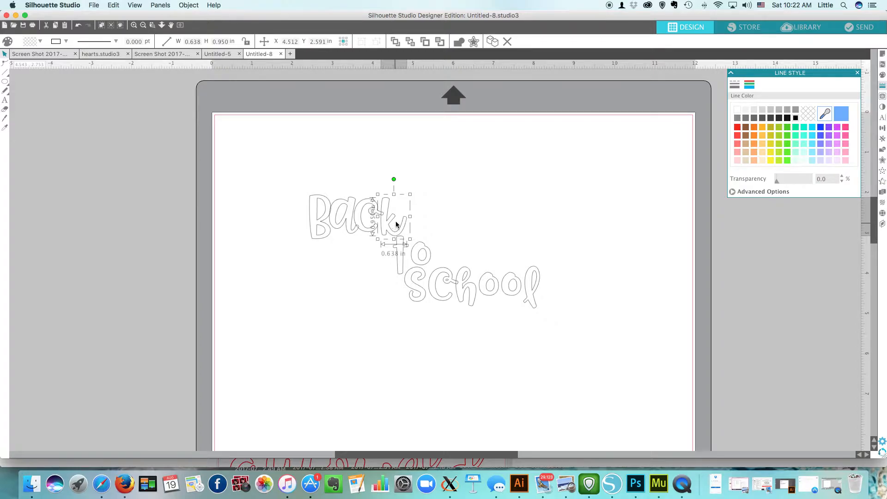
click(458, 209)
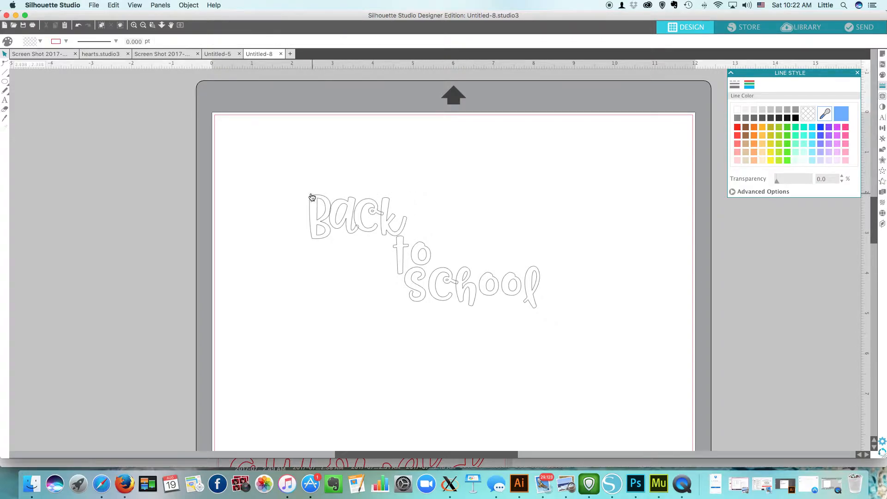
click(388, 236)
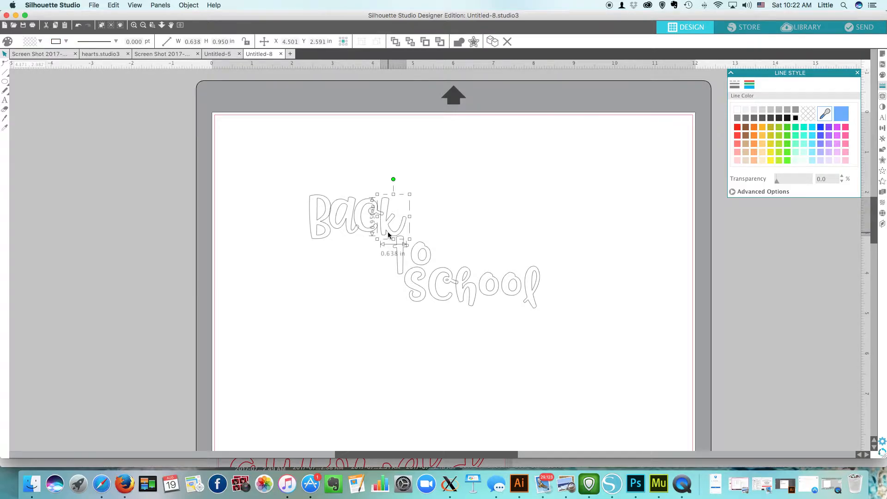
click(485, 222)
Nudge the "o" of "to" left until it overlaps the "t"
click(418, 262)
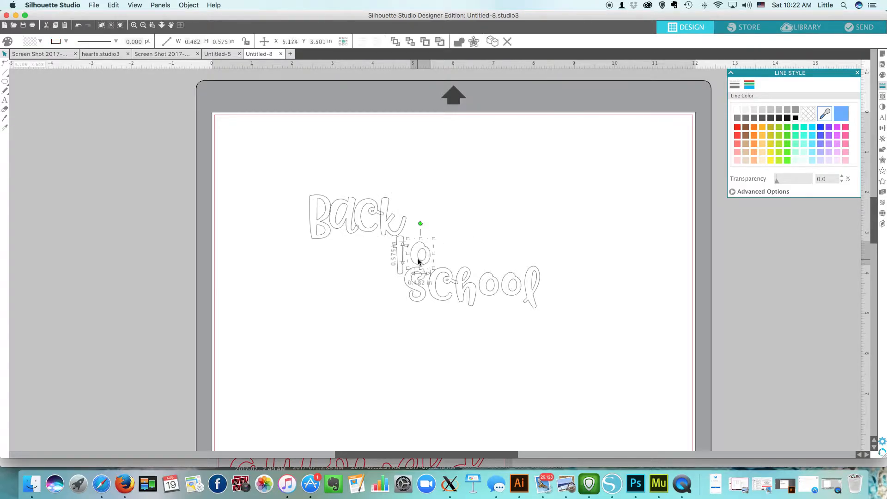
drag(419, 262, 418, 262)
key(Left)
key(Left)
key(Left)
key(Left)
key(Left)
key(Left)
key(Left)
key(Left)
key(Left)
key(Left)
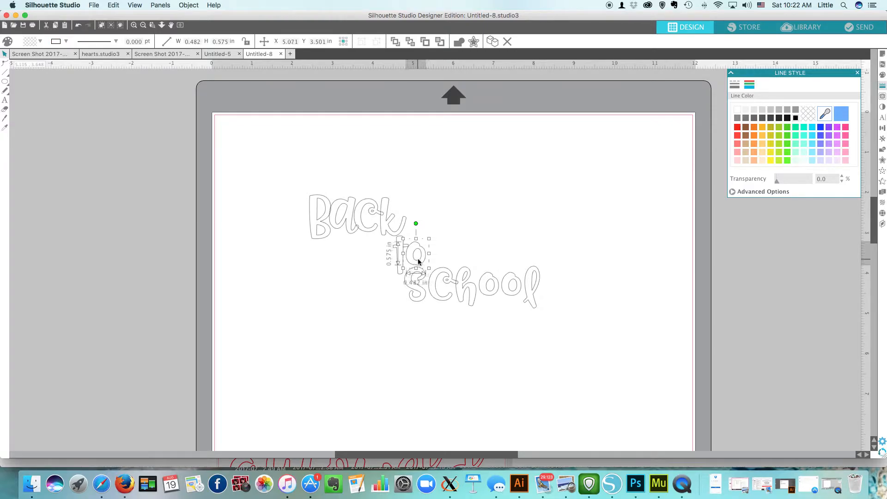
Nudge the "c" of "school" left until it overlaps the "s"
click(435, 299)
key(Left)
key(Left)
key(Left)
key(Left)
key(Left)
key(Left)
key(Left)
key(Left)
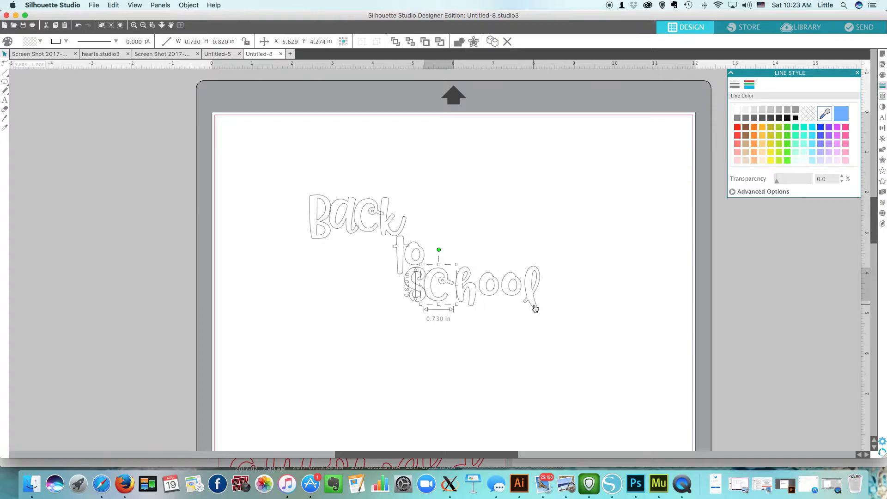
Nudge the "h" of "school" left until it overlaps the "c"
click(473, 296)
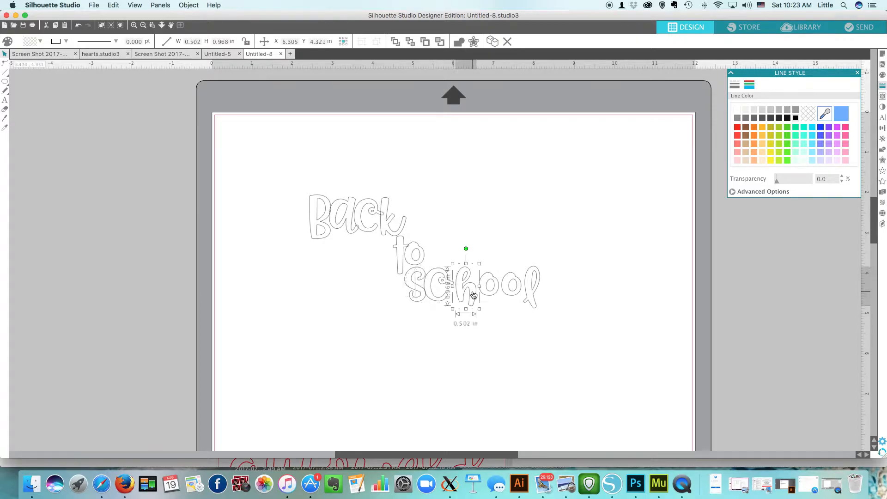
key(Left)
key(Left)
key(Left)
key(Left)
key(Left)
key(Left)
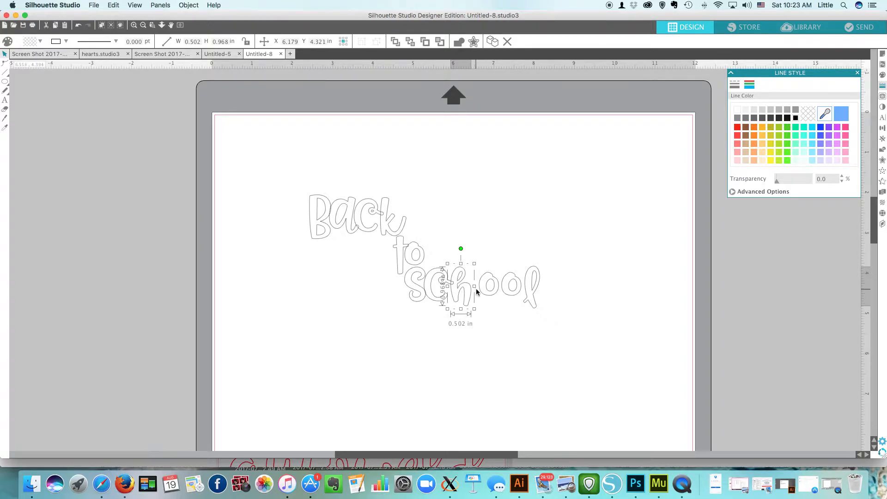
Nudge both "o" letters of "school" slightly down together
click(489, 296)
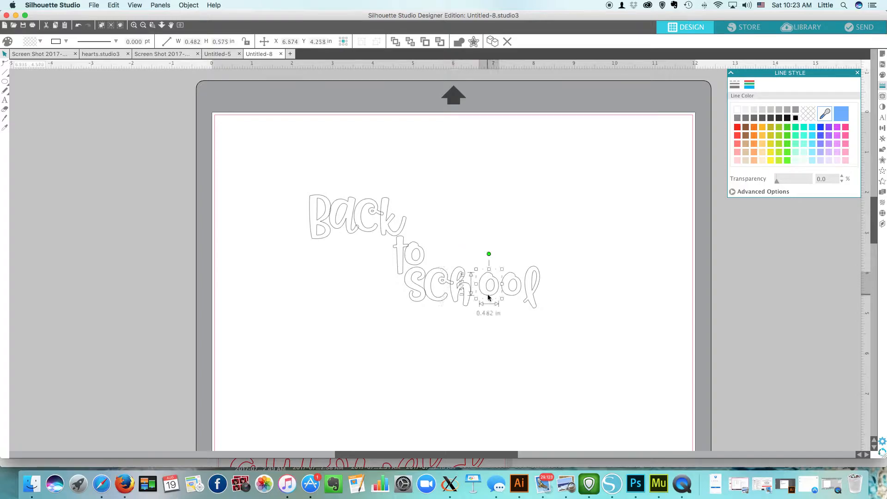
drag(473, 255, 524, 301)
key(Down)
key(Down)
key(Down)
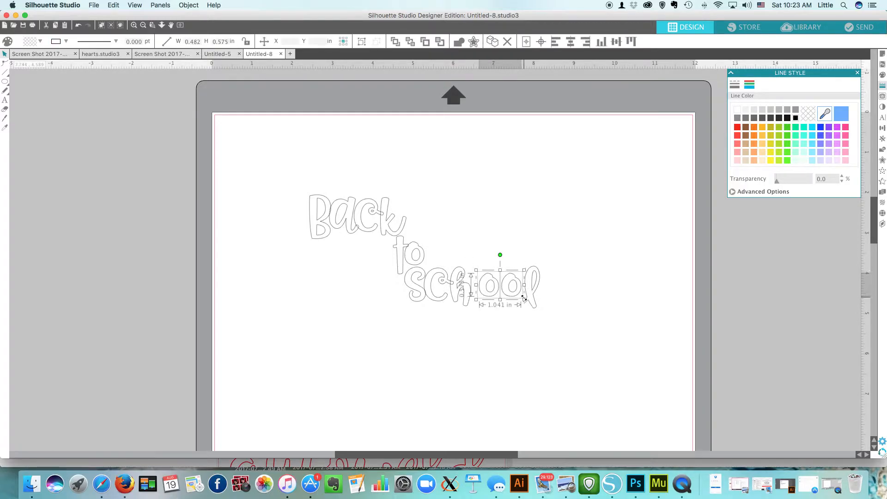
click(511, 245)
Nudge the first "o" of "school" left until it overlaps the "h"
click(486, 297)
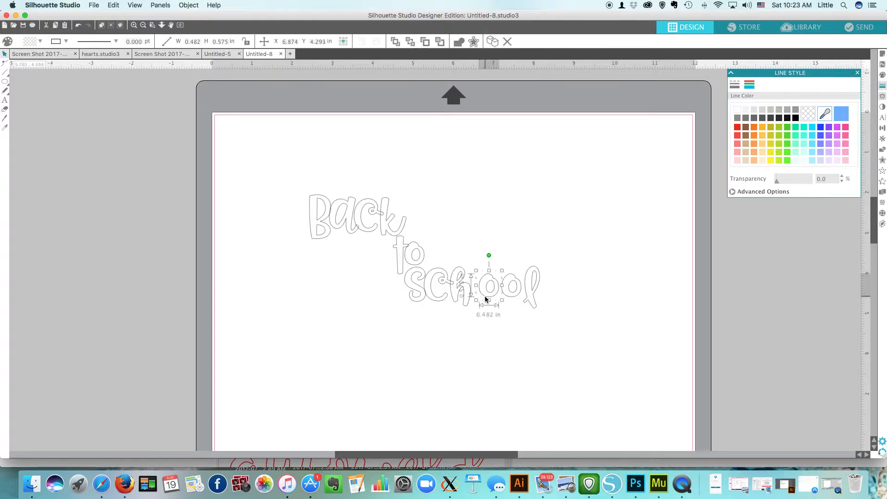
key(Left)
key(Left)
key(Left)
key(Left)
key(Left)
key(Left)
key(Left)
key(Left)
key(Left)
key(Left)
key(Left)
key(Left)
key(Left)
key(Left)
key(Left)
key(Left)
key(Left)
key(Left)
key(Left)
key(Left)
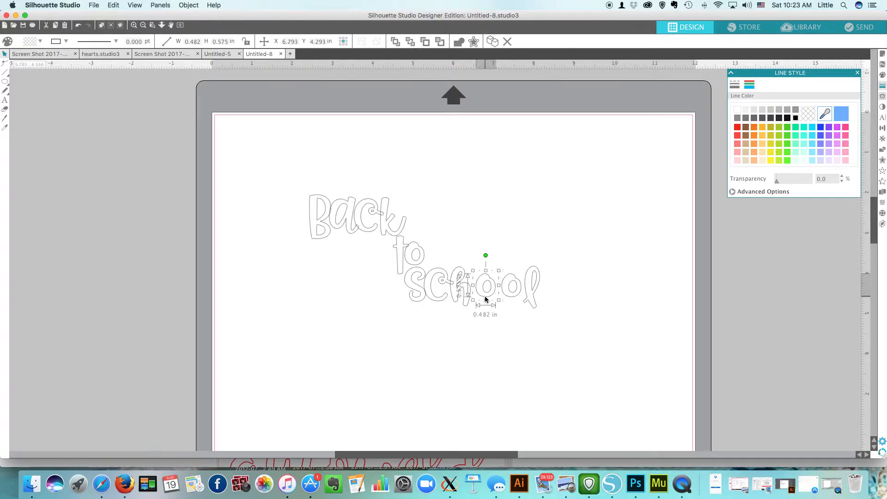
key(Left)
key(Left)
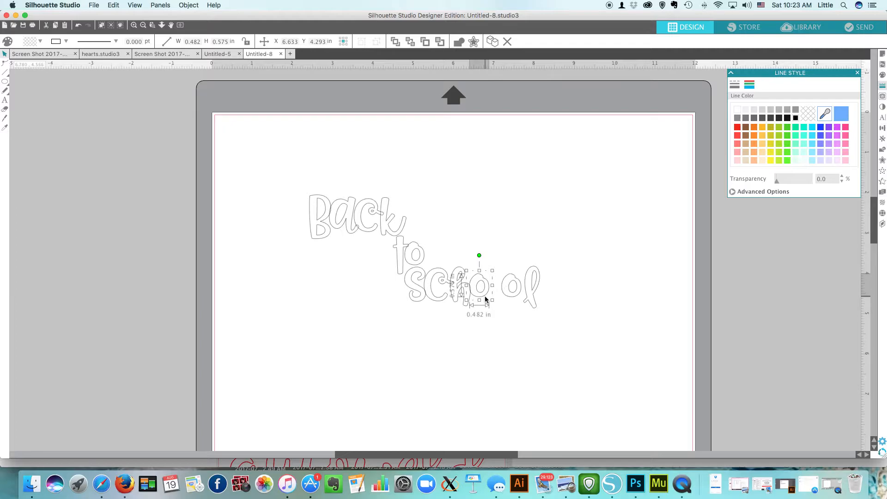
Nudge the second "o" of "school" left until it overlaps the first "o"
click(510, 295)
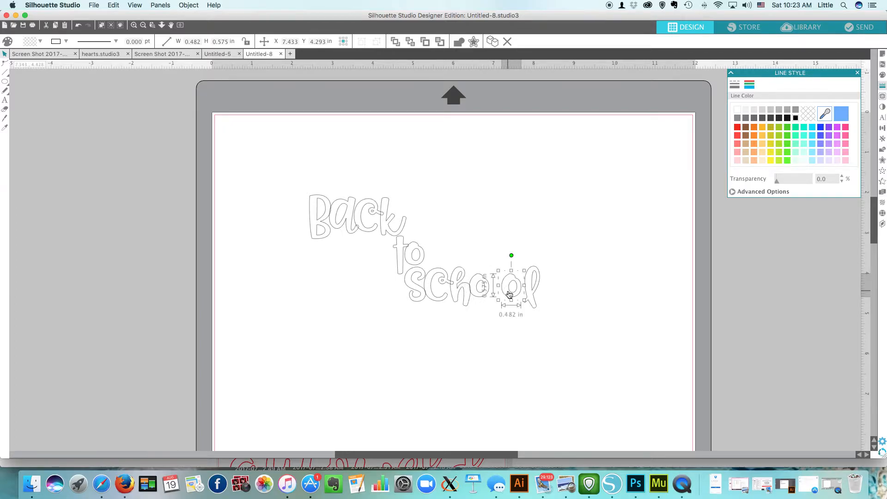
key(Left)
key(Left)
key(Left)
key(Left)
key(Left)
key(Left)
key(Left)
key(Left)
key(Left)
key(Left)
key(Left)
key(Left)
key(Left)
key(Left)
key(Left)
key(Left)
key(Left)
key(Left)
key(Left)
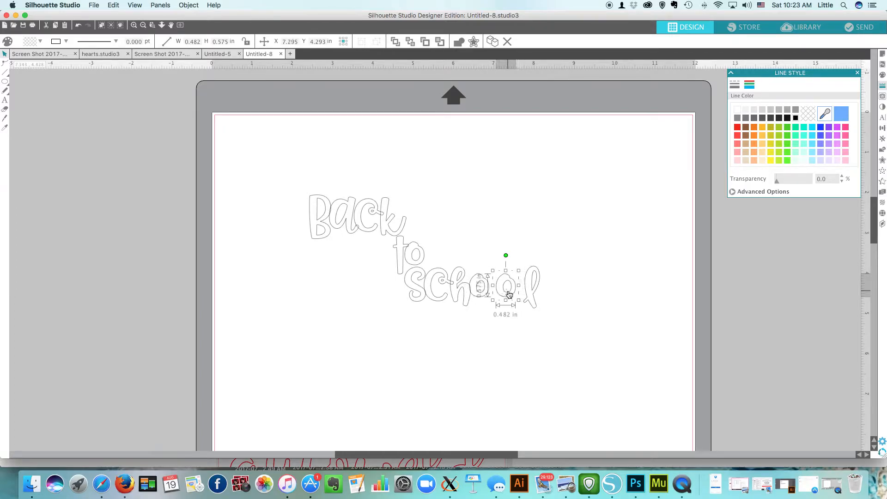
key(Left)
key(Left)
key(Left)
key(Left)
key(Left)
key(Left)
key(Left)
key(Left)
key(Left)
key(Left)
key(Left)
key(Left)
key(Left)
key(Left)
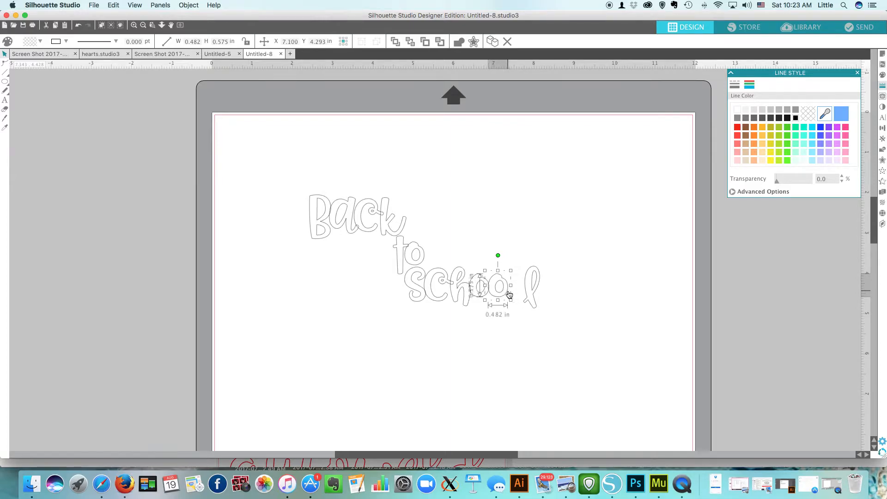
Nudge the "l" of "school" left until it overlaps the second "o", and deselect it
click(526, 292)
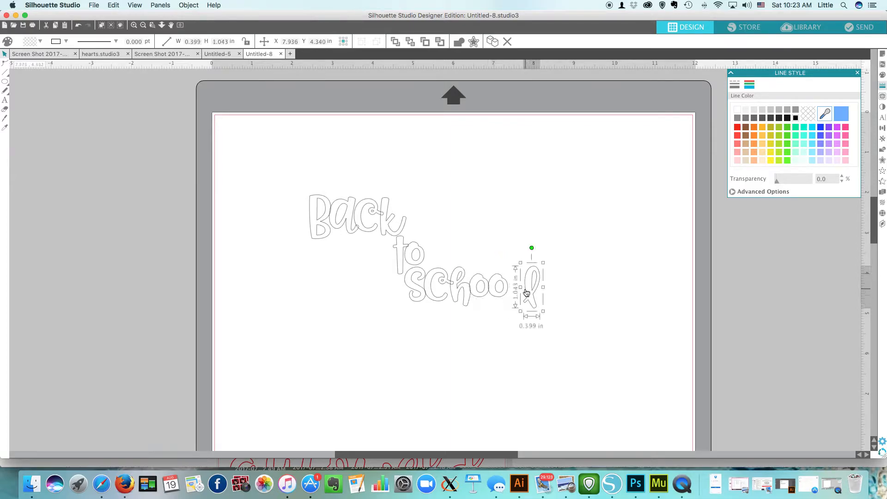
key(Left)
key(Left)
key(Left)
key(Left)
key(Left)
key(Left)
key(Left)
key(Left)
key(Left)
key(Left)
key(Left)
key(Left)
key(Left)
key(Left)
key(Left)
key(Left)
key(Left)
key(Left)
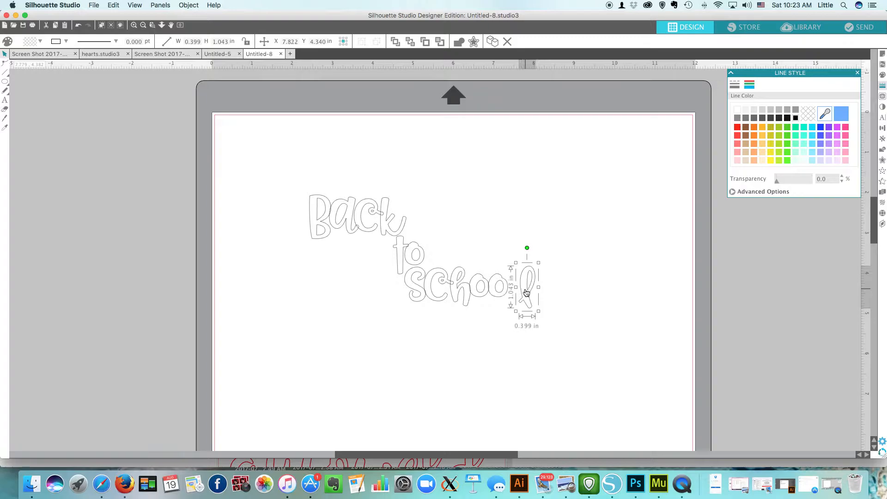
key(Left)
key(Left)
key(Left)
key(Left)
key(Left)
key(Left)
key(Left)
key(Left)
key(Left)
key(Left)
key(Left)
key(Left)
key(Left)
key(Left)
key(Left)
key(Left)
key(Left)
key(Left)
key(Left)
key(Left)
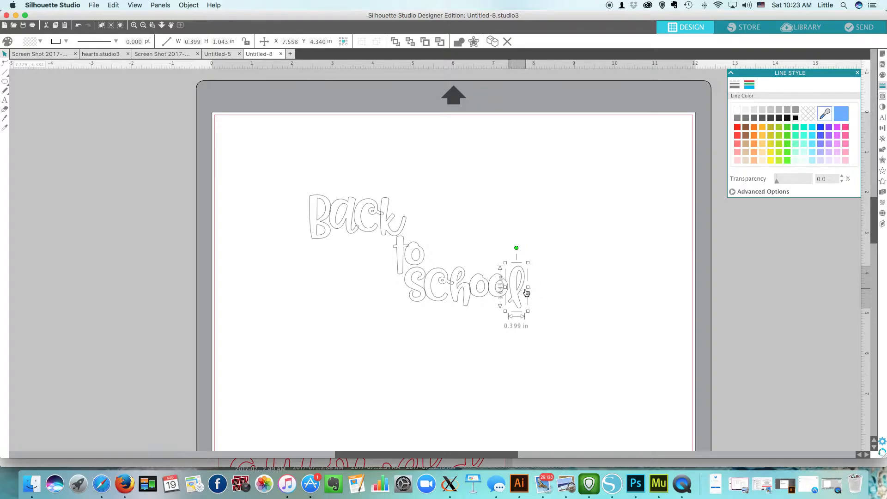
key(Left)
click(544, 293)
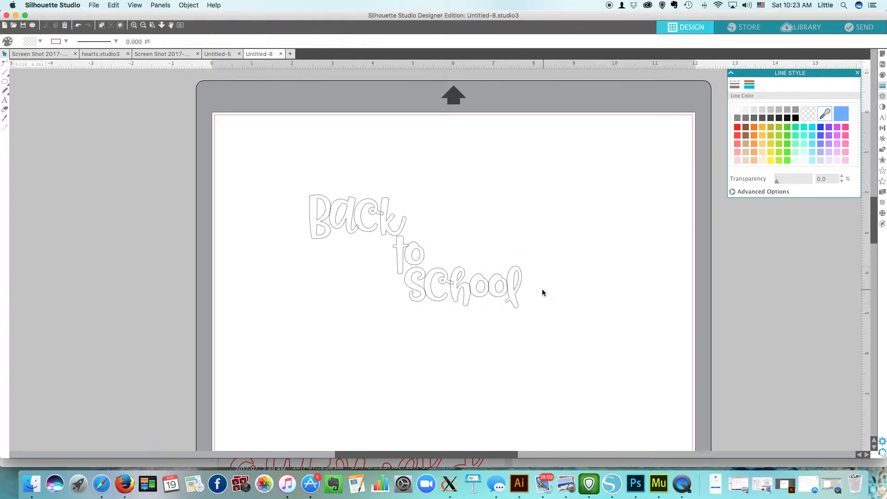
Weld the overlapping letters of "Back" into one shape and deselect it
click(134, 25)
drag(217, 123, 662, 361)
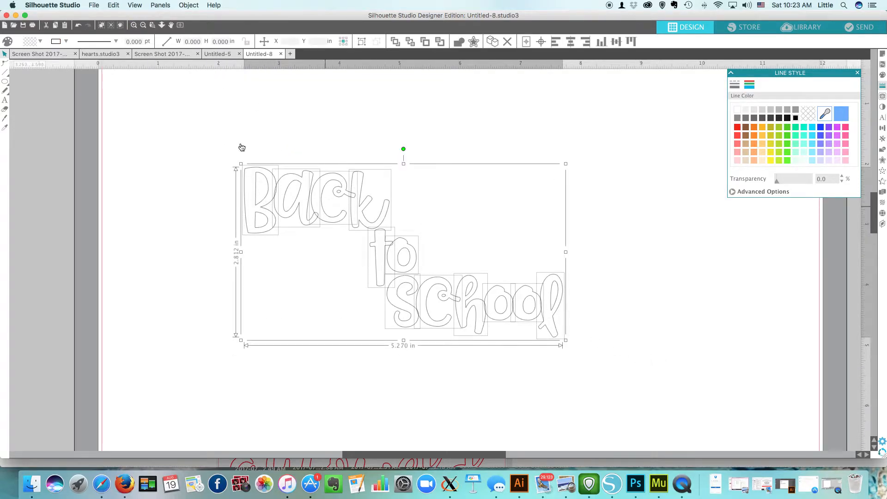
click(218, 127)
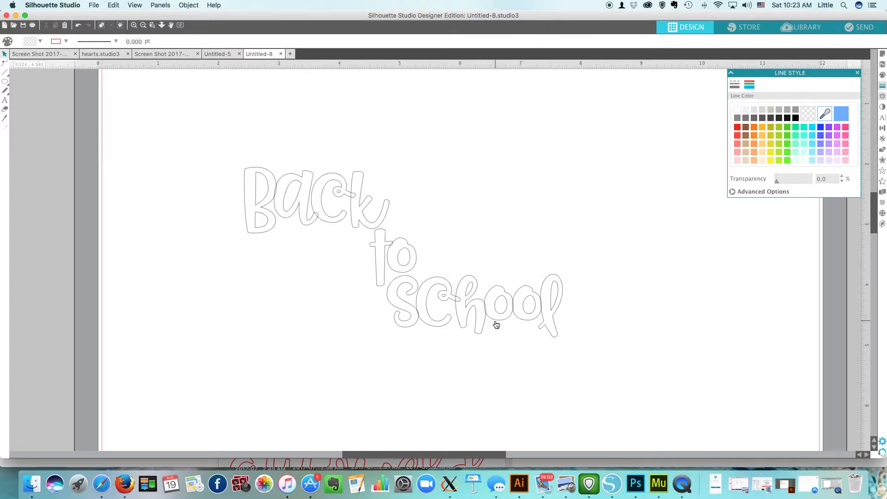
drag(227, 151, 418, 239)
right_click(308, 203)
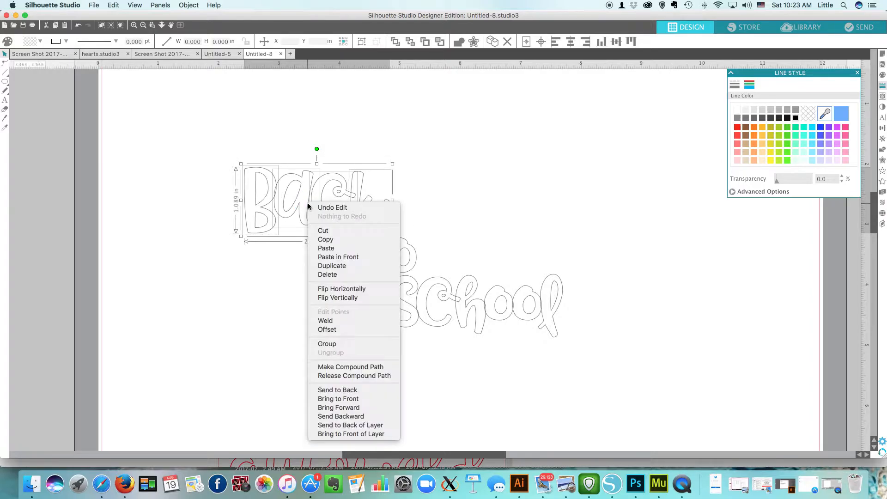
click(331, 321)
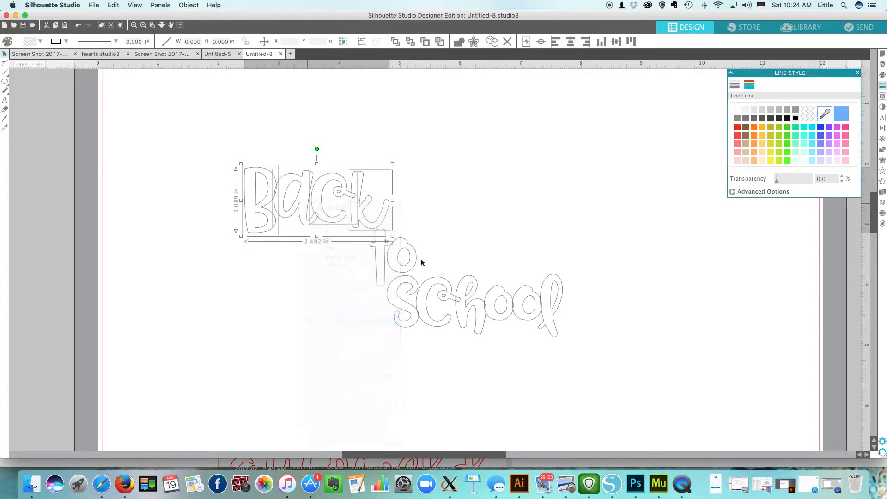
click(289, 252)
Weld the "t" and "o" of the word "to" into one shape
drag(451, 222, 341, 287)
right_click(388, 257)
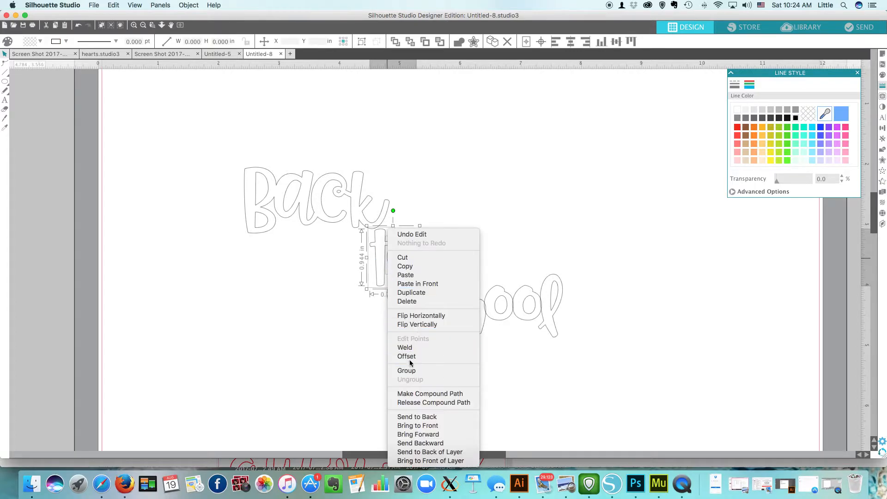
click(406, 347)
Weld all the letters of "school" into one shape and deselect it
drag(583, 357, 379, 265)
right_click(438, 291)
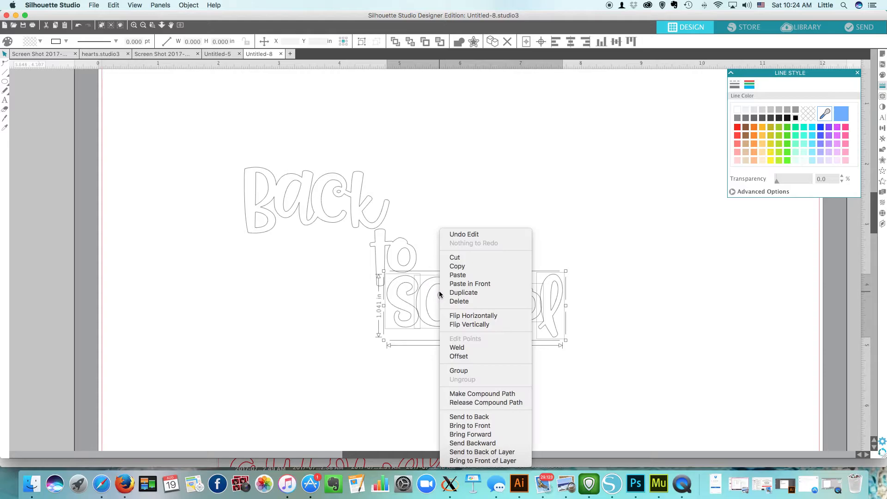
click(456, 348)
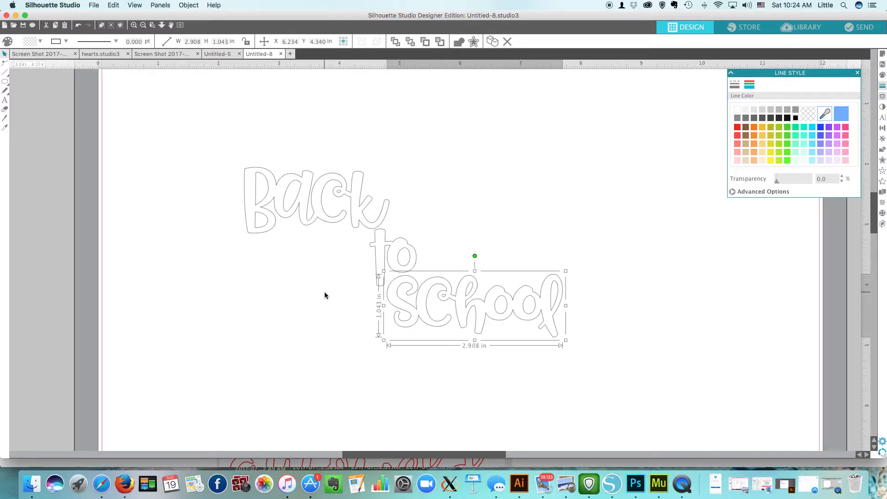
click(287, 265)
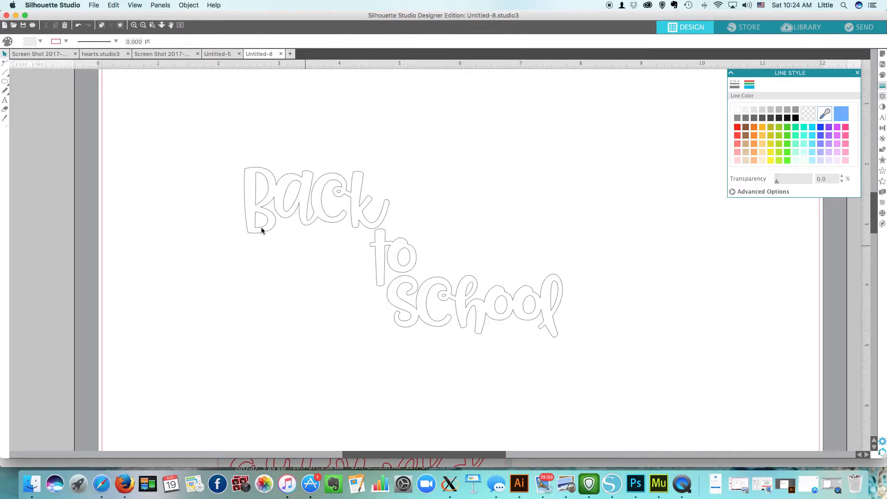
Add a separate text "Back" in the empty area above "school" and give it a black outline
click(5, 100)
click(470, 159)
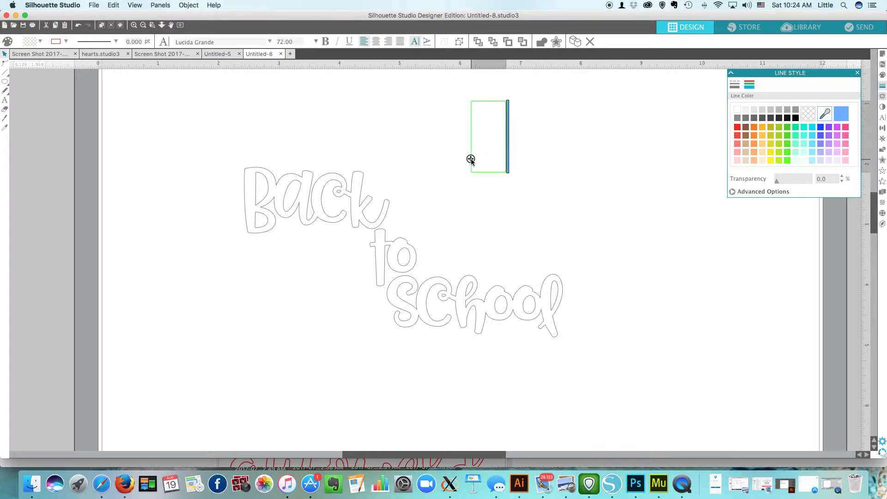
drag(508, 138, 485, 140)
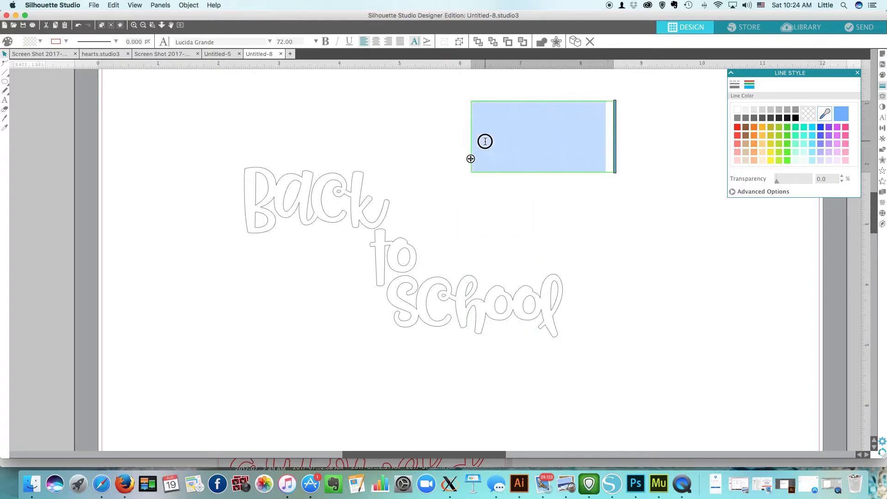
click(795, 118)
click(281, 99)
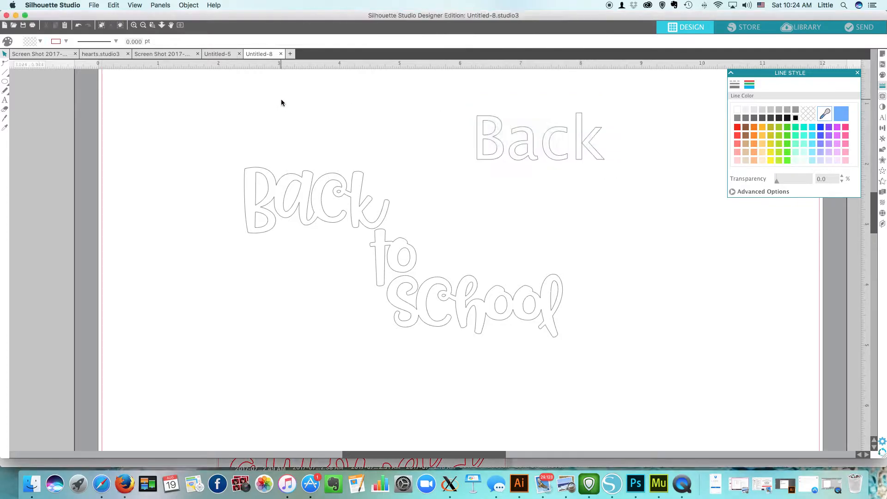
Set the new "Back" text to the Pinsetter Middles font and widen its text box so the word fits on one line
double_click(593, 142)
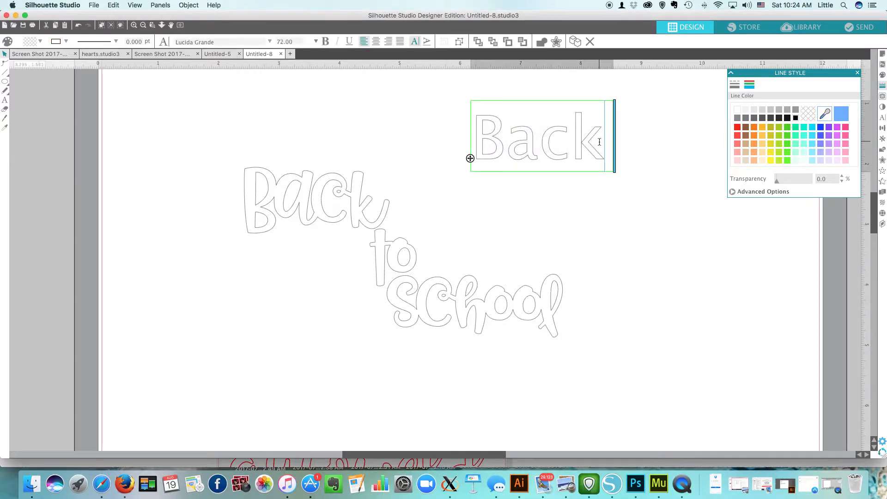
drag(601, 141, 470, 133)
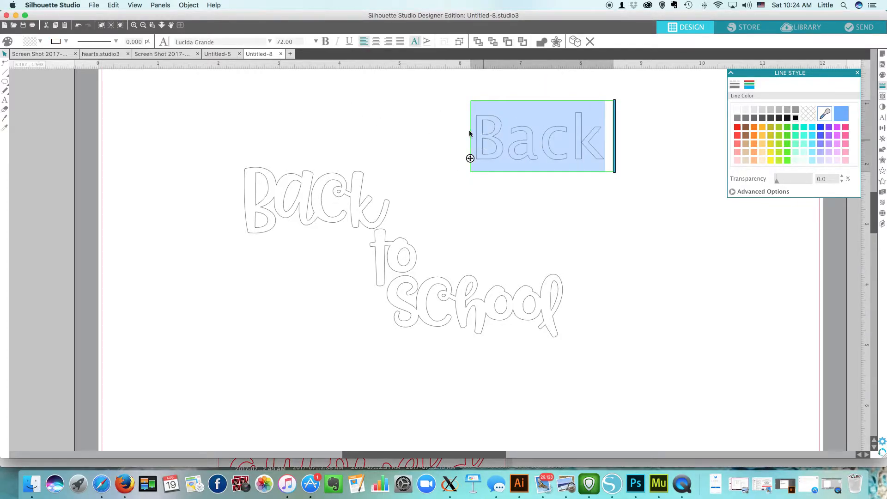
click(271, 45)
click(243, 136)
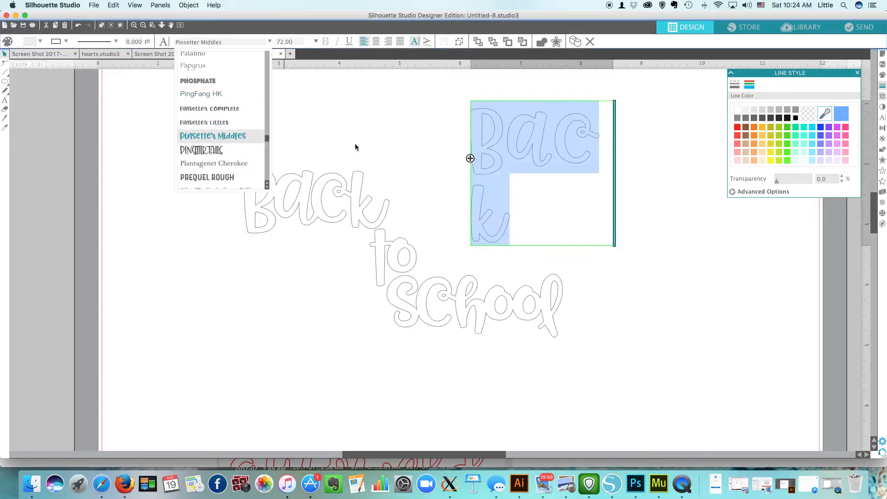
drag(614, 179, 640, 176)
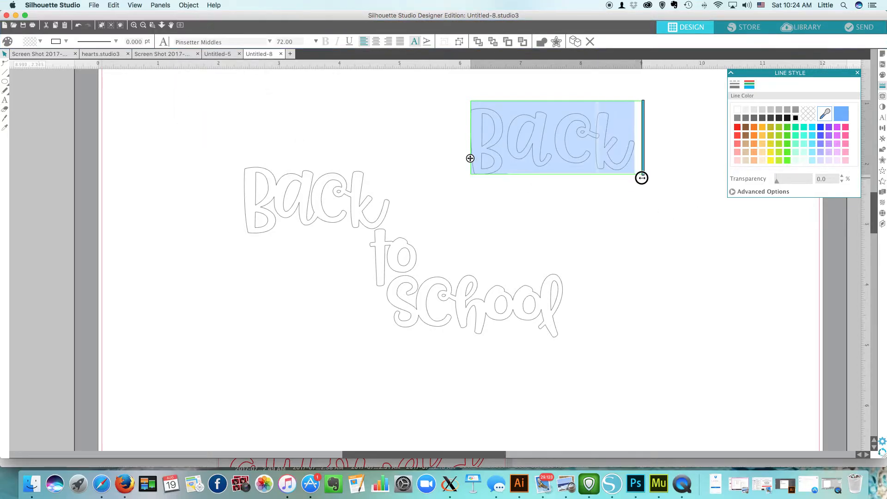
click(705, 202)
Reduce the character spacing of the new "Back" text to 65% in its text style settings
click(596, 159)
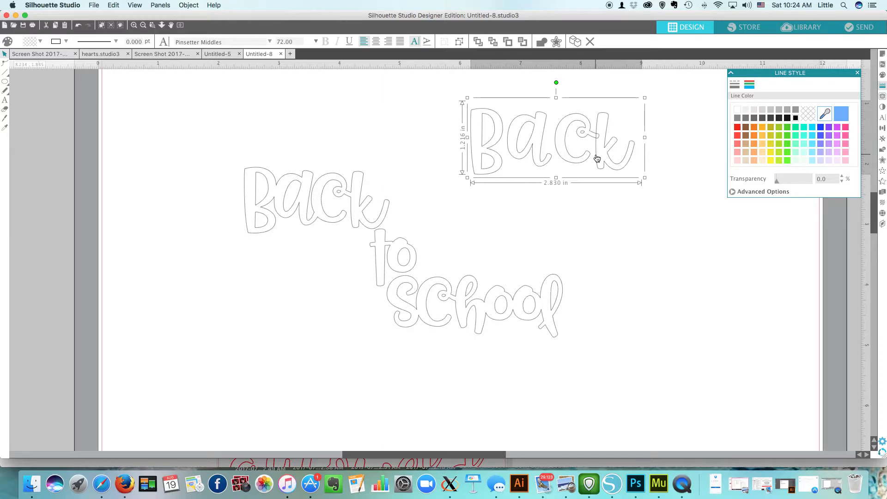
click(884, 118)
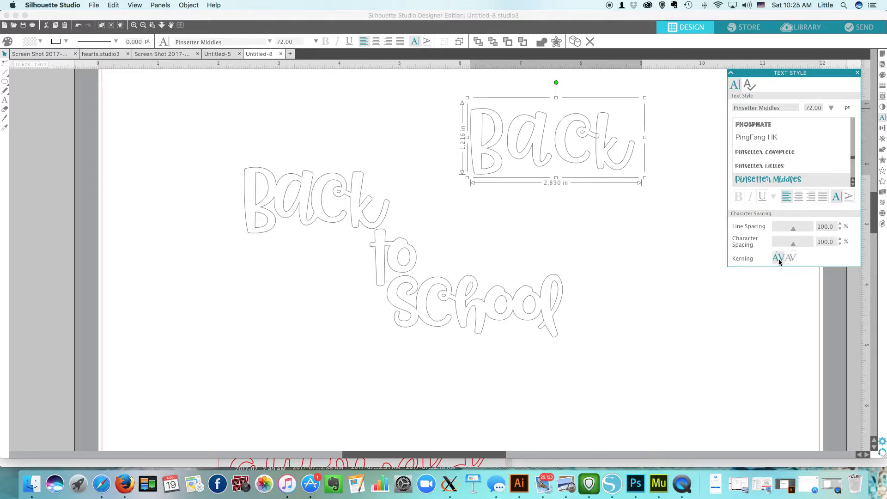
click(840, 244)
click(840, 244)
click(840, 244)
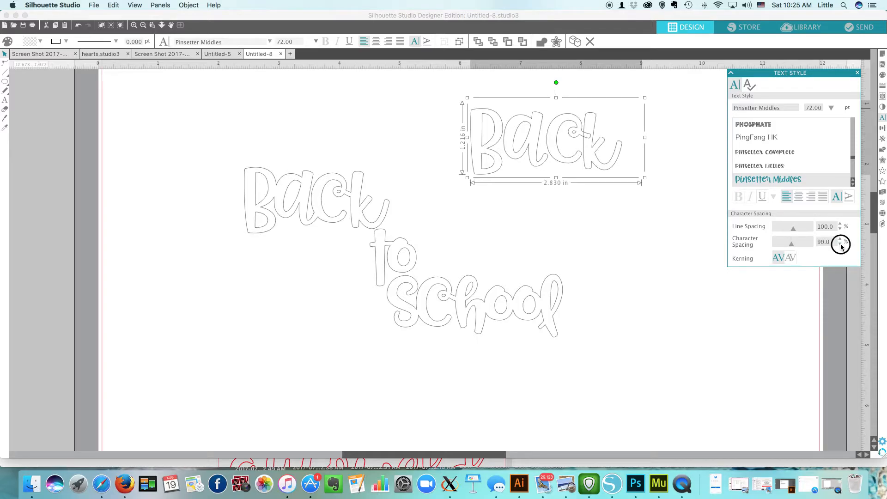
click(840, 244)
click(840, 243)
click(840, 244)
click(840, 244)
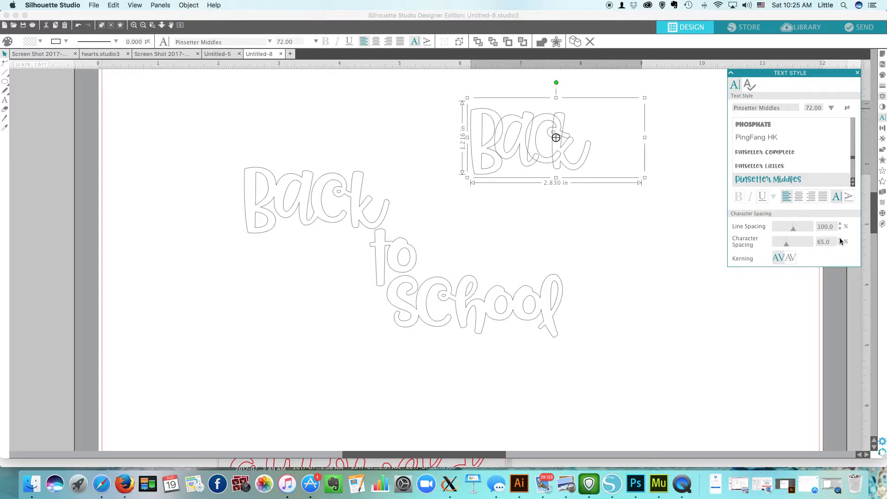
Set the character spacing of the new "Back" text to 75%, and delete that text
click(840, 239)
click(840, 239)
click(840, 239)
click(840, 239)
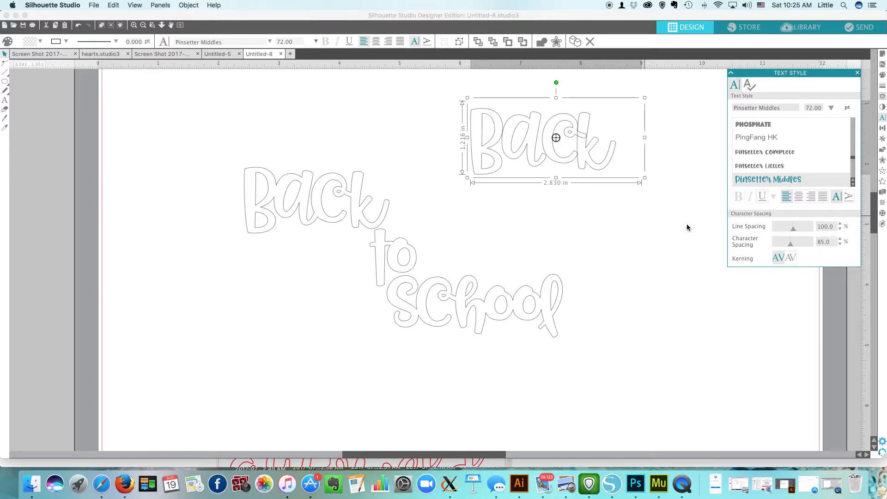
click(840, 244)
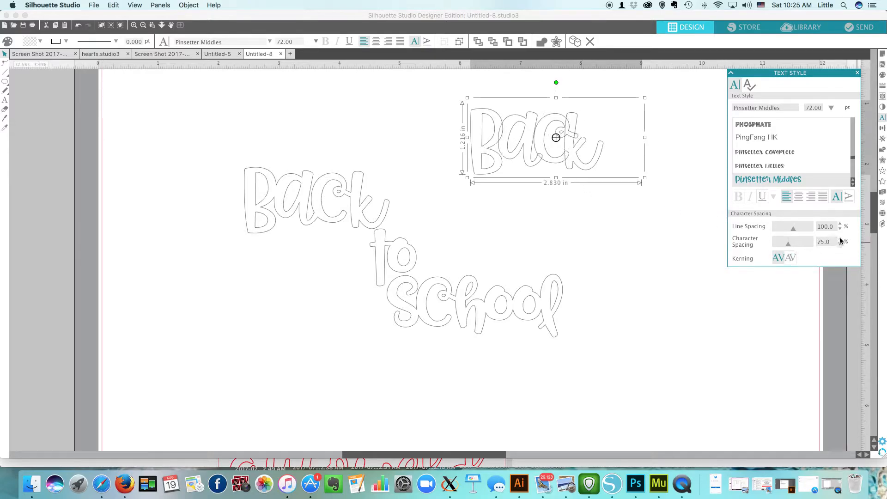
click(858, 74)
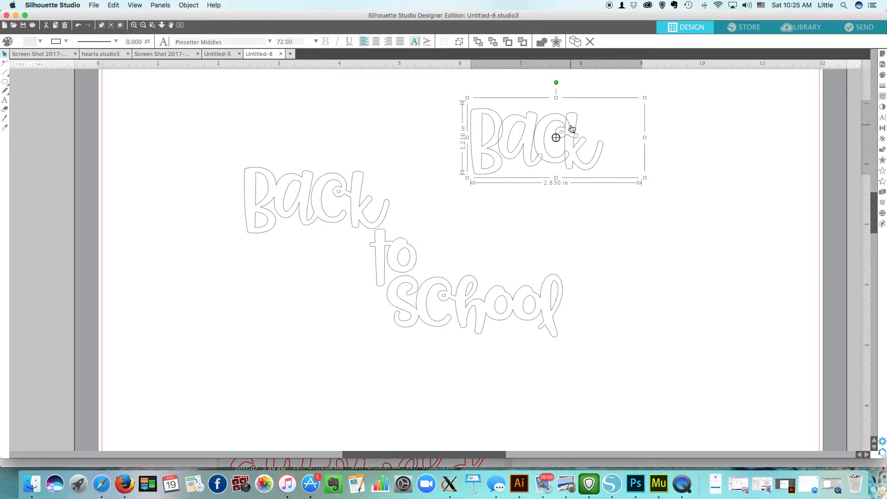
key(Delete)
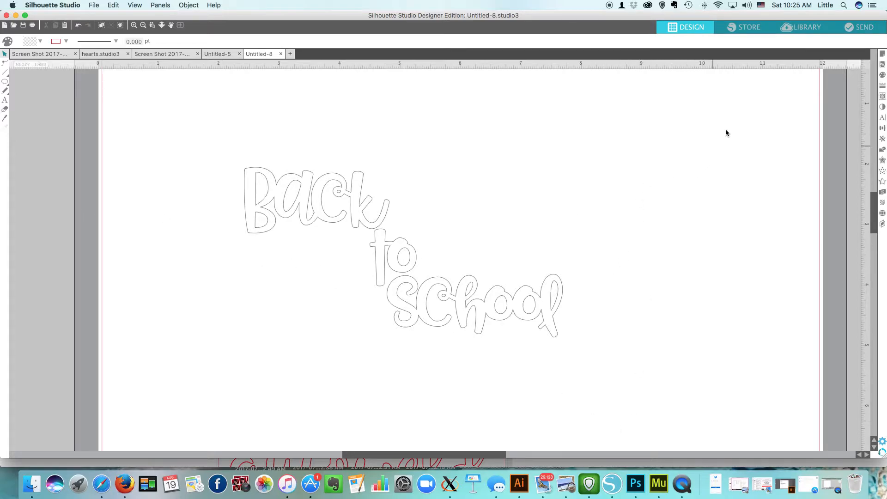
Insert the school supplies design from the library and scale it down to about 6.13 × 6.17 in at the page's lower right corner
click(792, 28)
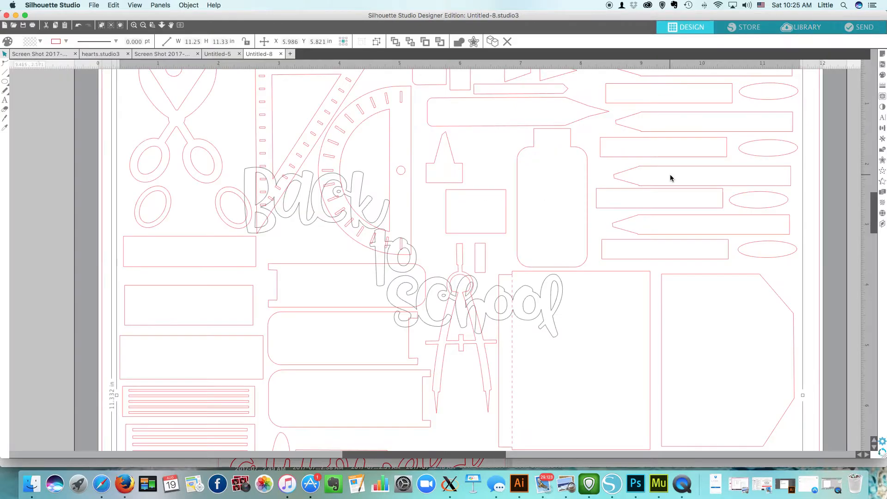
click(142, 25)
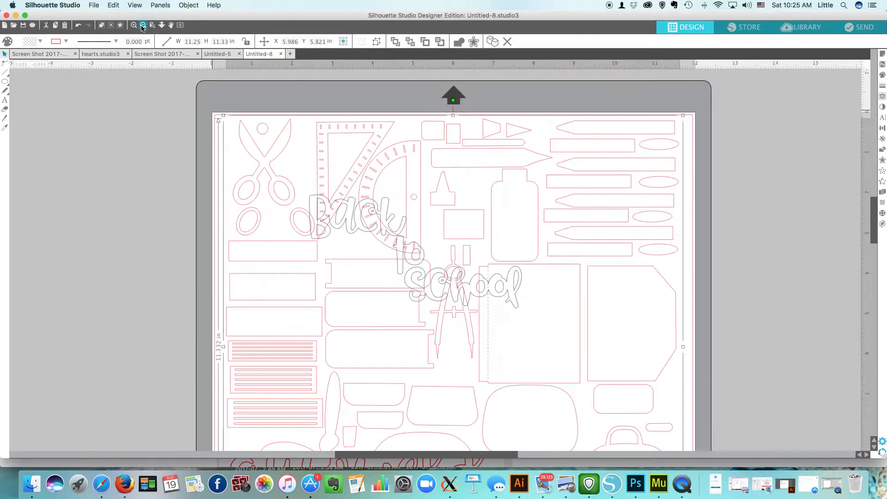
click(143, 25)
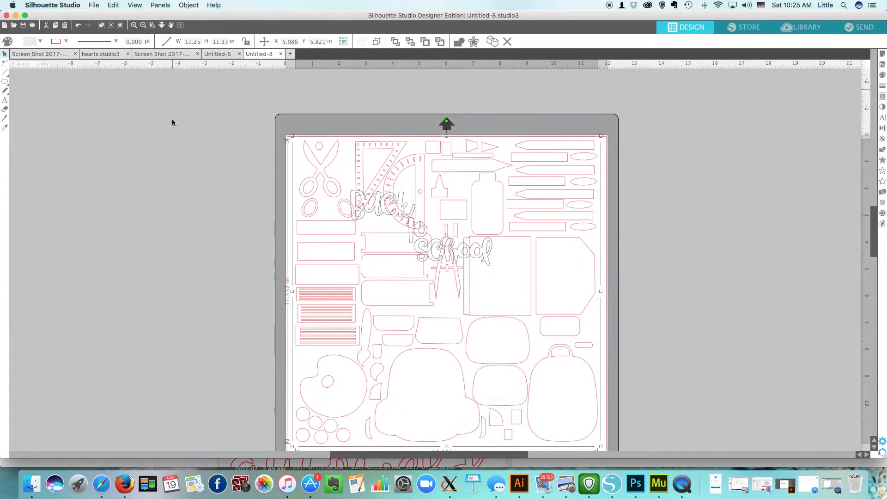
scroll(172, 121, down, 1)
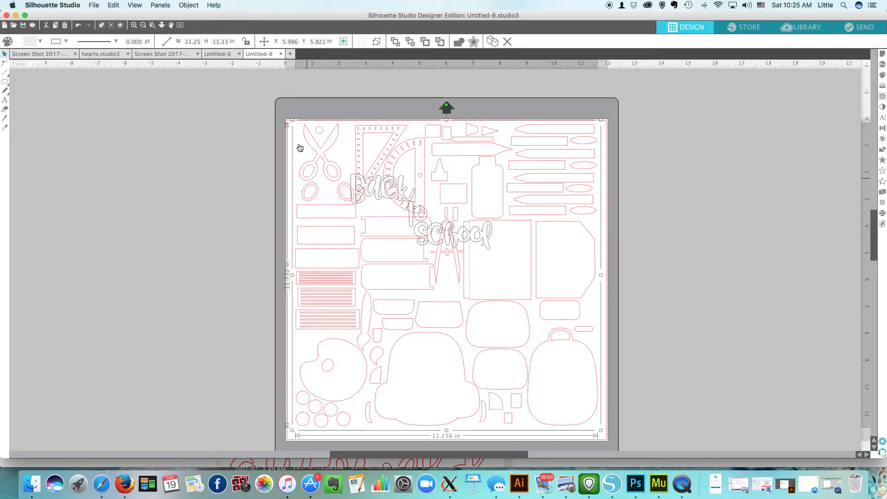
drag(291, 119, 423, 266)
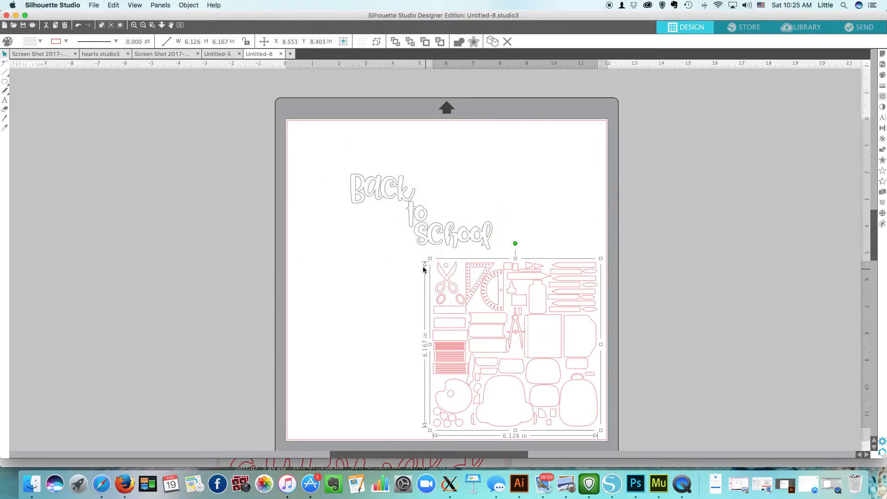
Move the school supplies design to the page's lower left corner and ungroup it into separate shapes
drag(501, 298, 362, 297)
scroll(505, 308, down, 2)
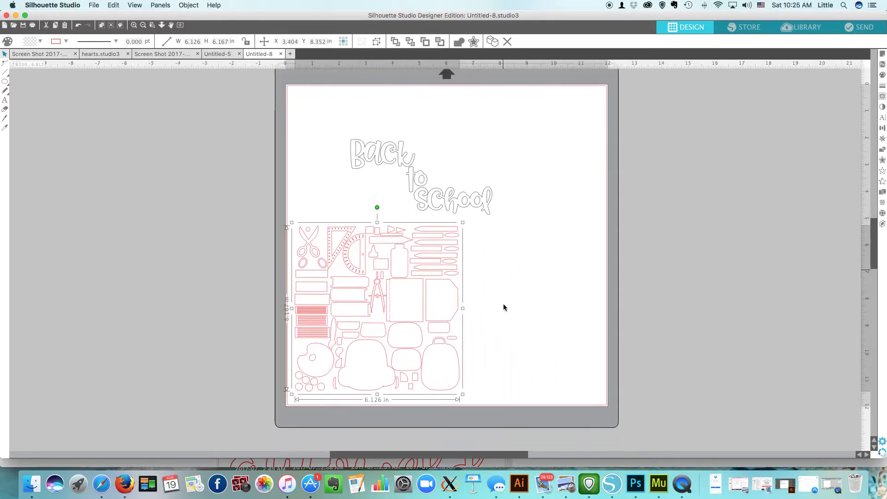
click(504, 307)
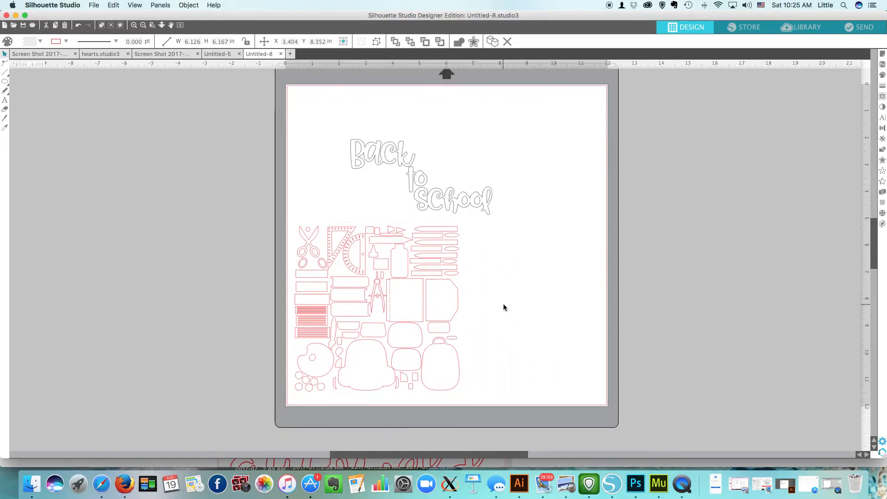
click(456, 389)
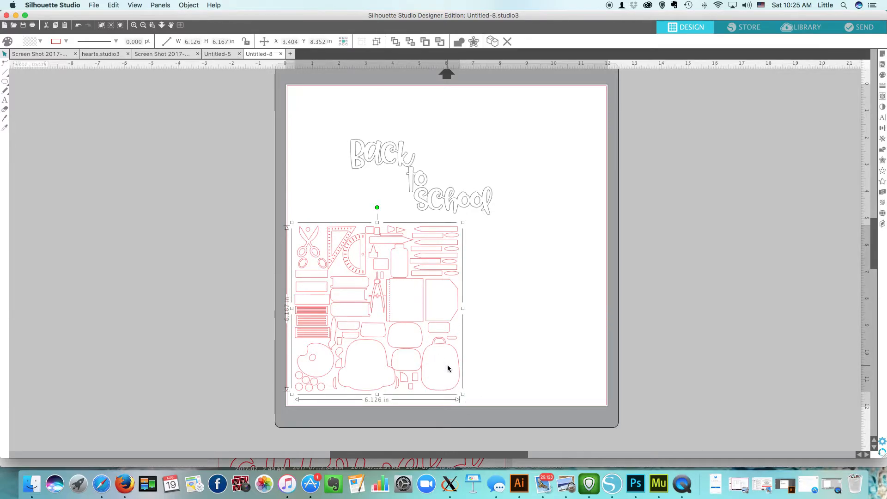
right_click(433, 363)
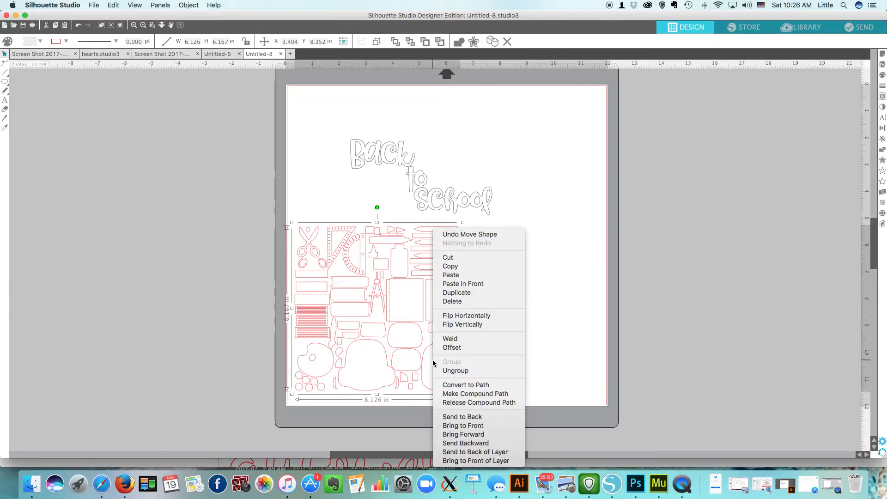
click(447, 371)
drag(475, 404, 416, 329)
click(416, 329)
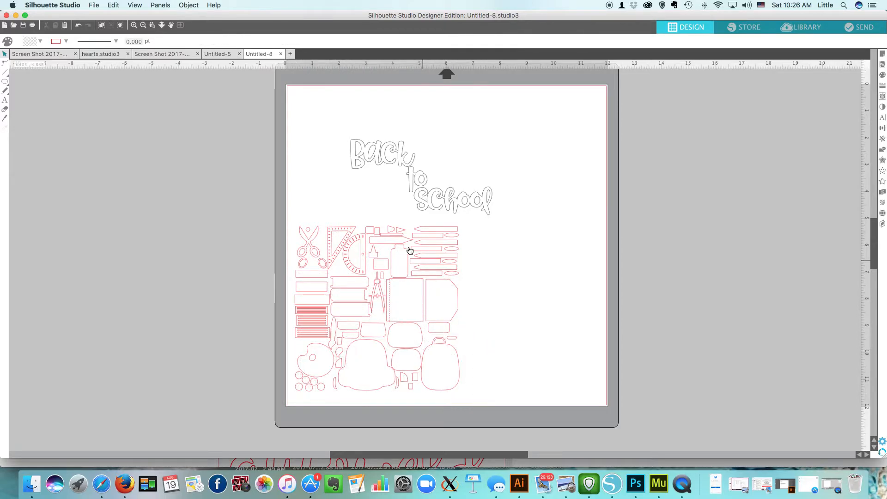
Move the scissors, pencil and crayon pieces up around the "Back to School" title and delete the remaining supply shapes
click(316, 249)
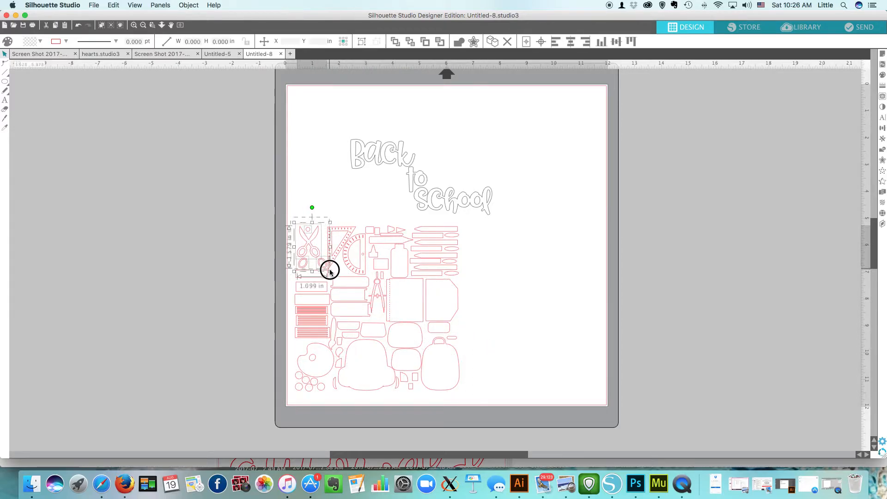
drag(314, 242, 330, 166)
click(364, 220)
mouse_move(363, 220)
mouse_down()
mouse_move(414, 249)
mouse_move(388, 196)
mouse_move(464, 242)
mouse_move(552, 141)
mouse_move(492, 155)
mouse_up()
click(466, 246)
click(484, 412)
drag(484, 412, 236, 212)
key(Delete)
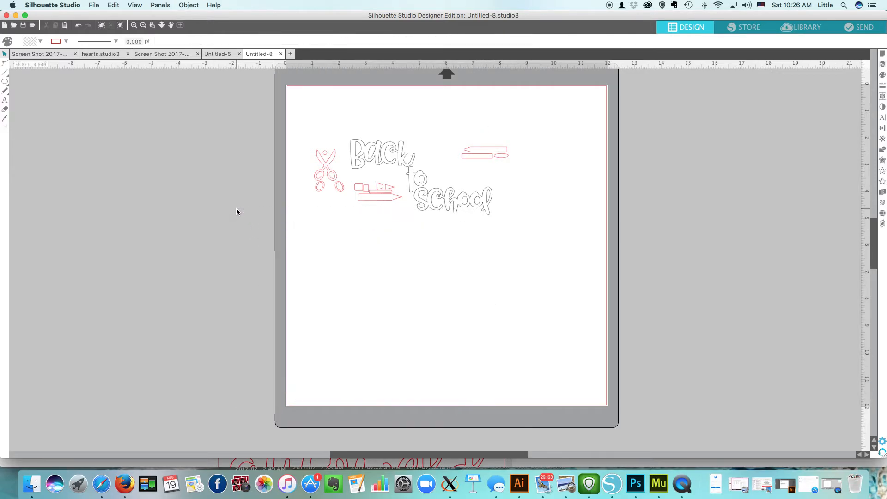
Set the line color of all the scissors pieces to black
click(134, 25)
drag(239, 83, 586, 212)
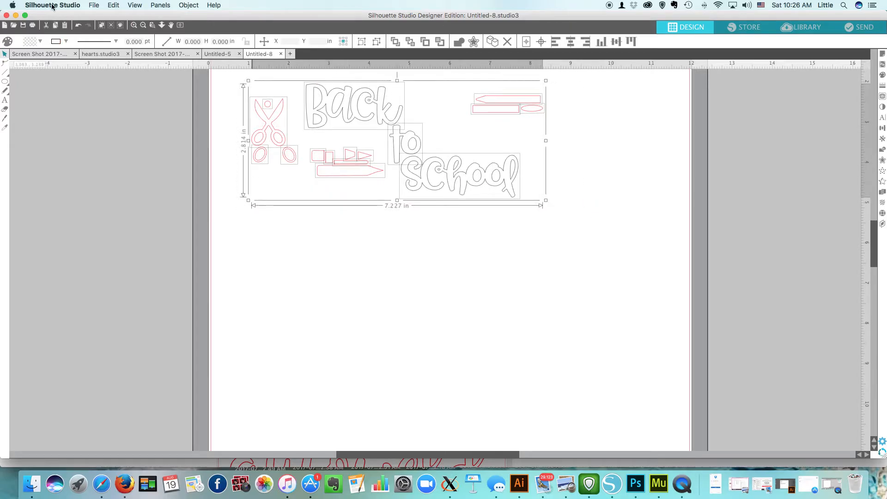
click(161, 26)
click(152, 27)
drag(233, 74, 558, 236)
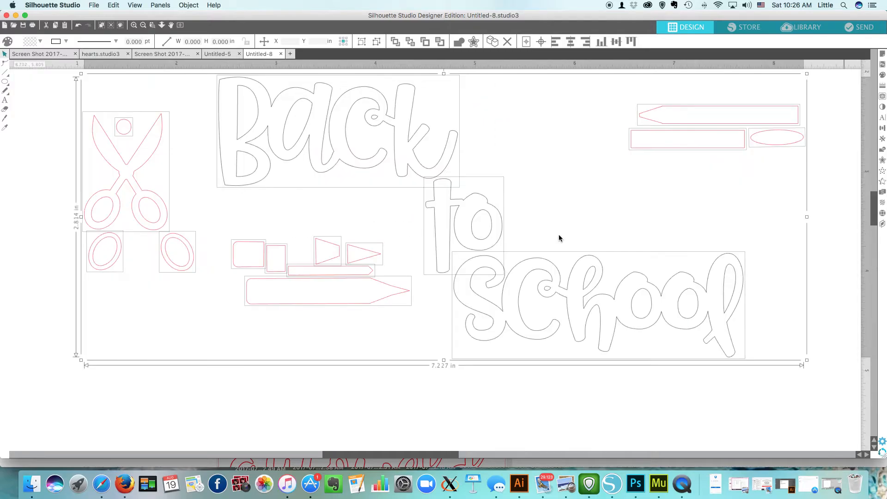
click(6, 54)
click(88, 91)
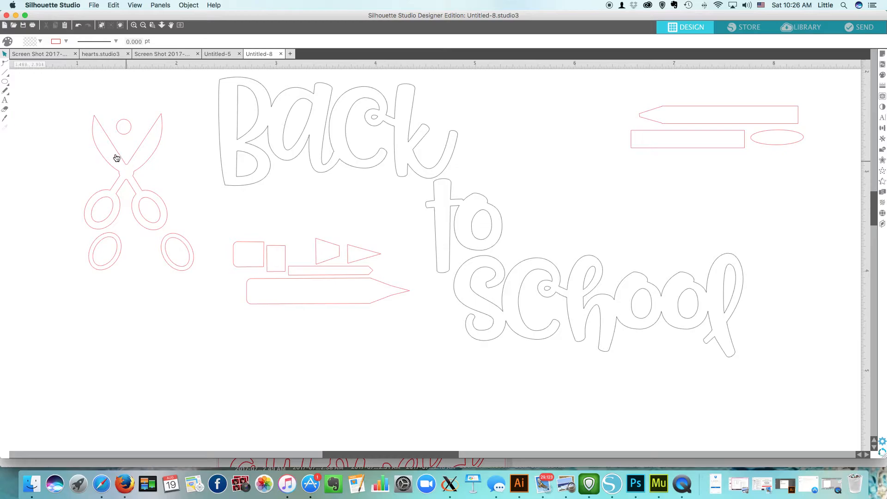
drag(67, 99, 218, 277)
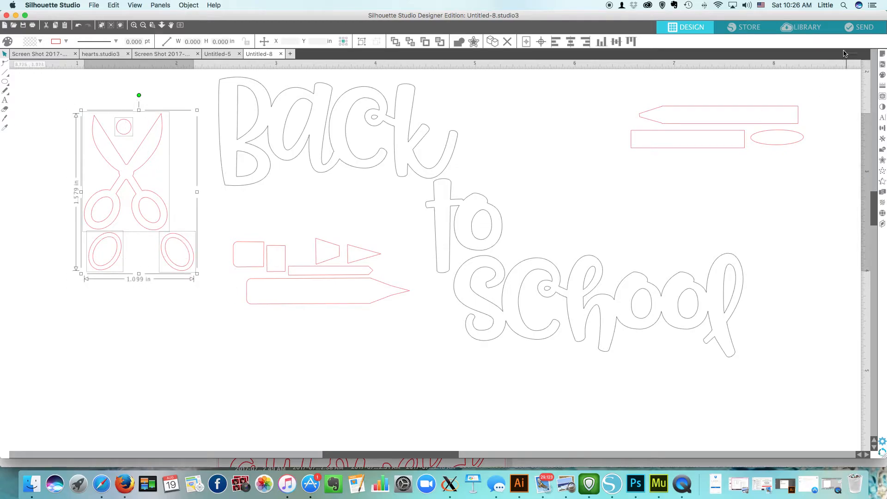
click(883, 85)
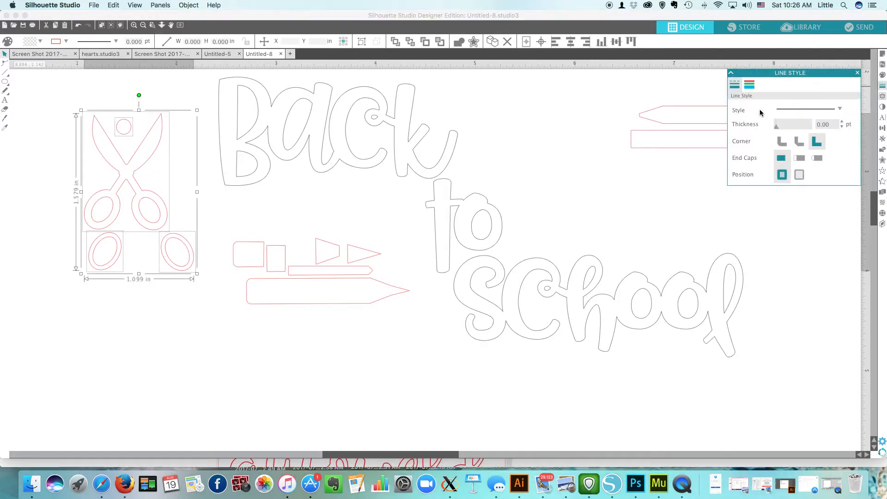
click(750, 85)
click(811, 118)
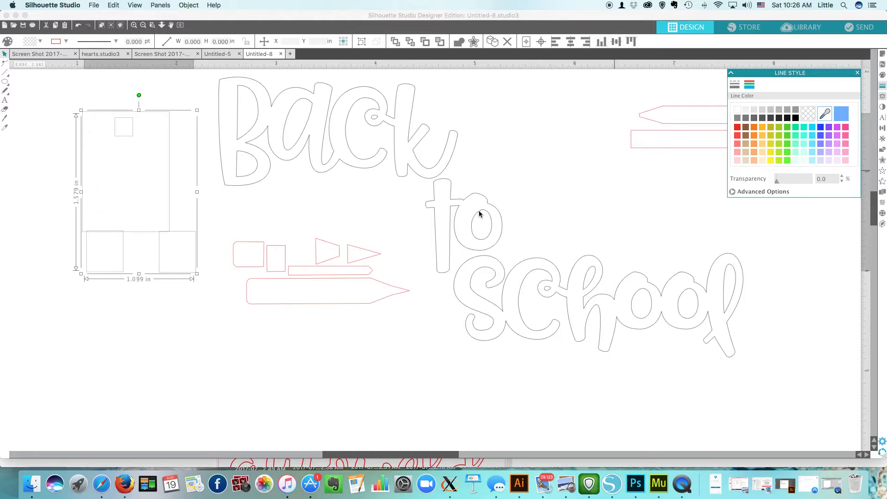
click(109, 251)
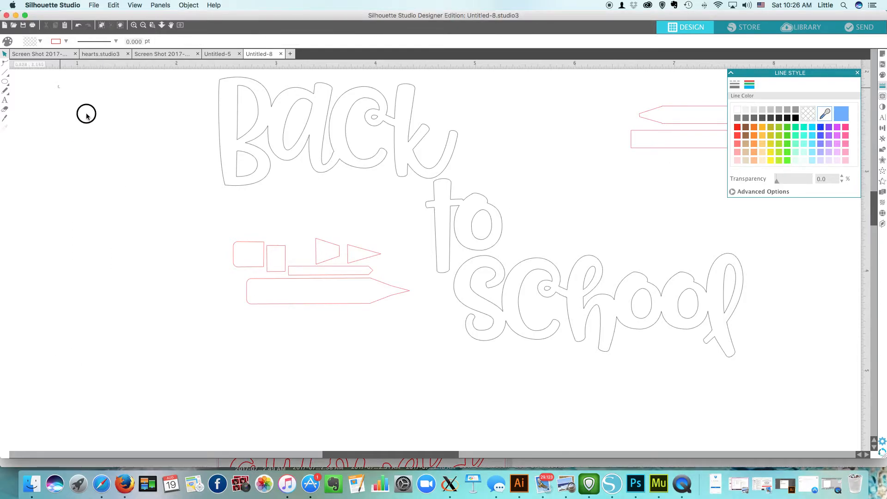
drag(77, 105, 218, 279)
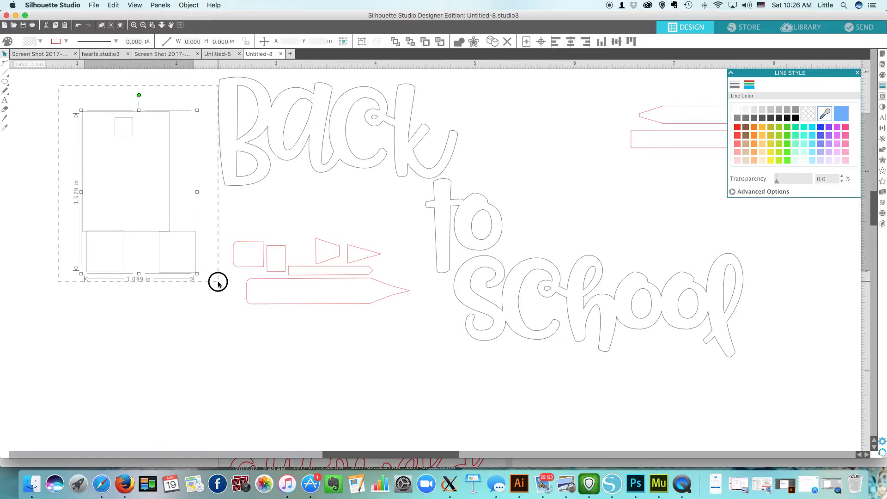
click(795, 118)
click(154, 288)
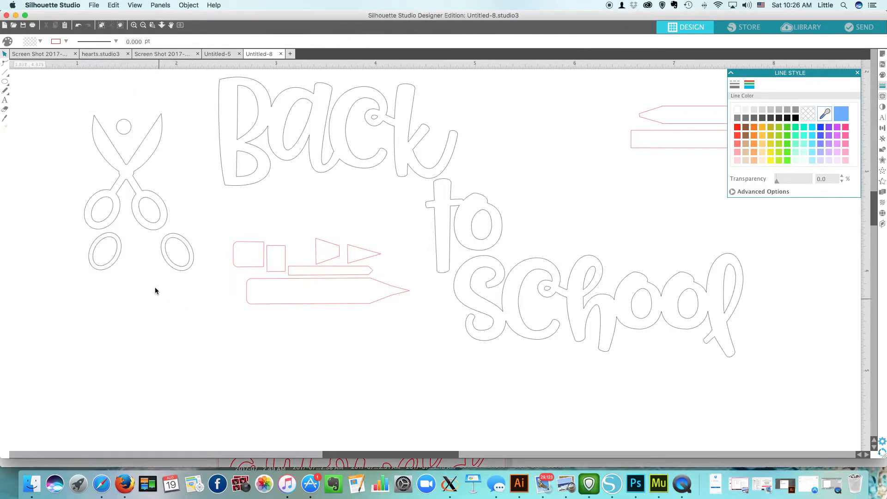
Fill the scissors body with gray, the two loose handle rings with green and the small pivot circle with light gray
click(123, 176)
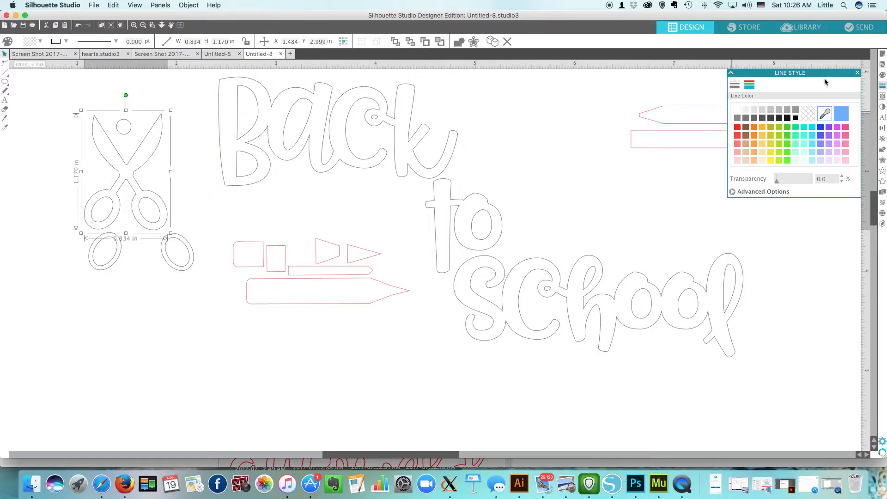
click(882, 75)
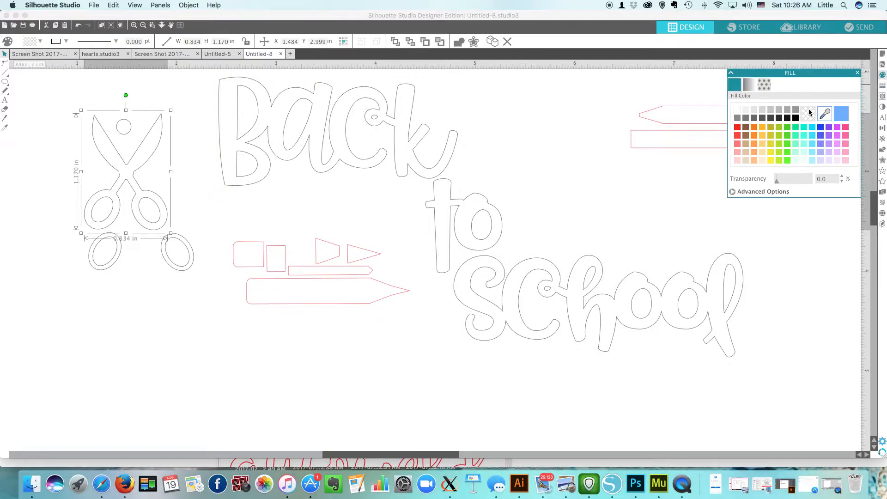
click(780, 111)
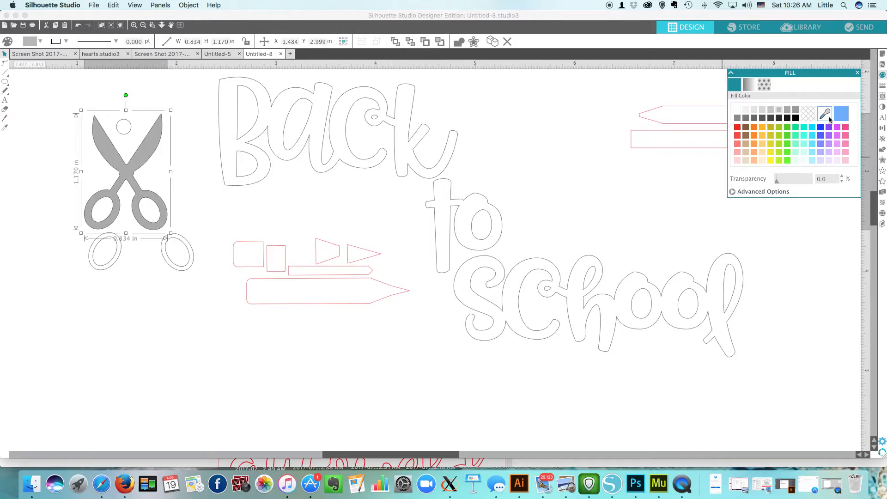
click(192, 263)
click(165, 273)
drag(203, 283, 75, 224)
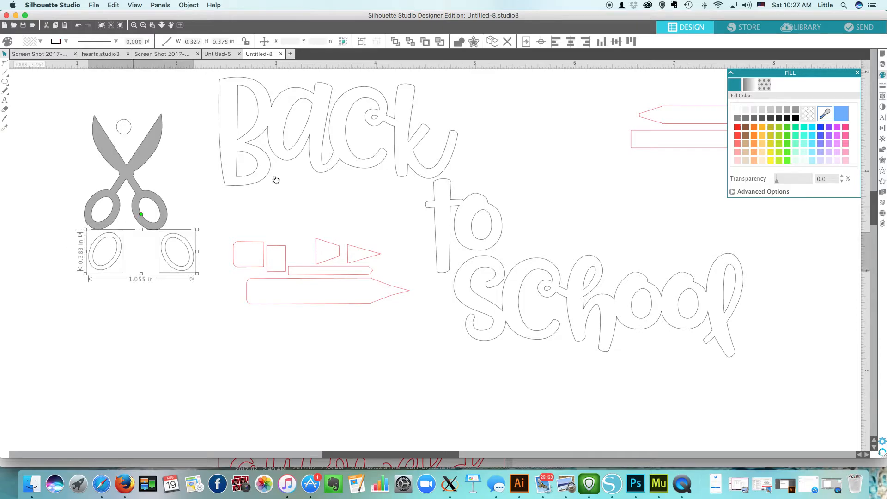
click(787, 127)
click(130, 137)
click(129, 133)
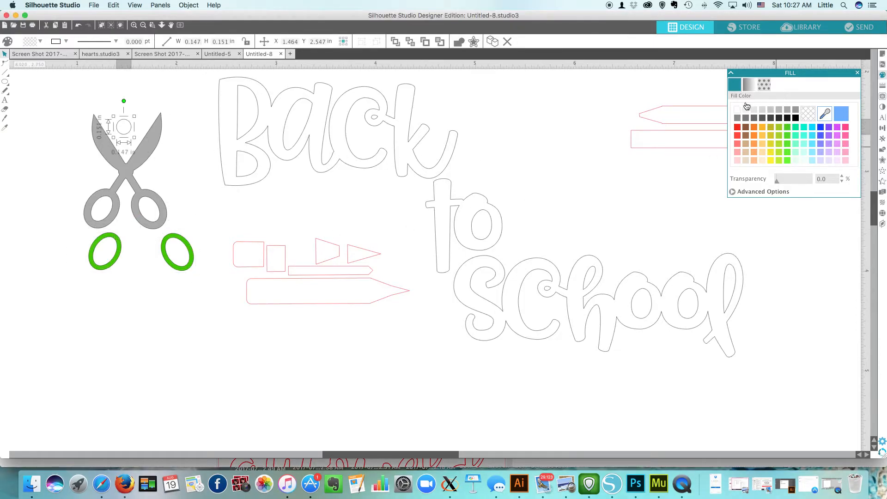
click(755, 109)
Assemble the scissors by placing the green rings over the handles and the pivot circle where the blades cross
click(159, 299)
drag(206, 294, 111, 218)
click(119, 281)
drag(167, 251, 140, 218)
click(123, 126)
drag(126, 140, 128, 172)
click(175, 191)
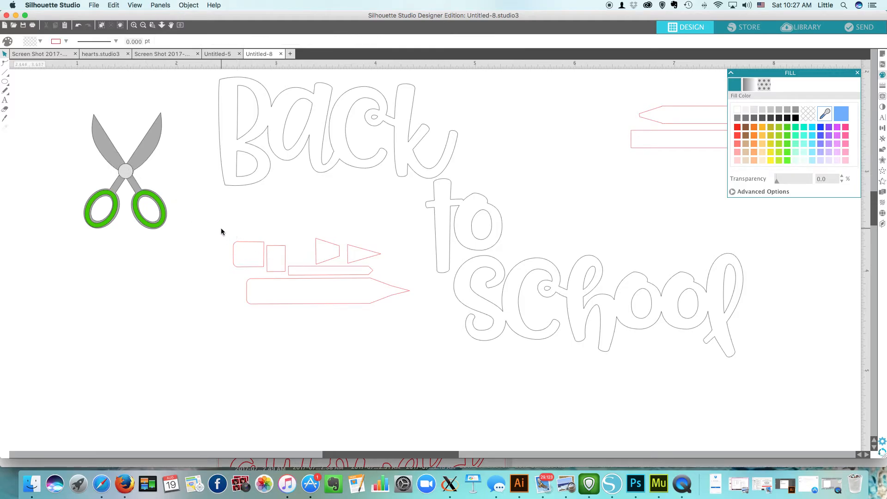
Fill the pencil body with light orange and place the small triangle over its pointed end
click(293, 304)
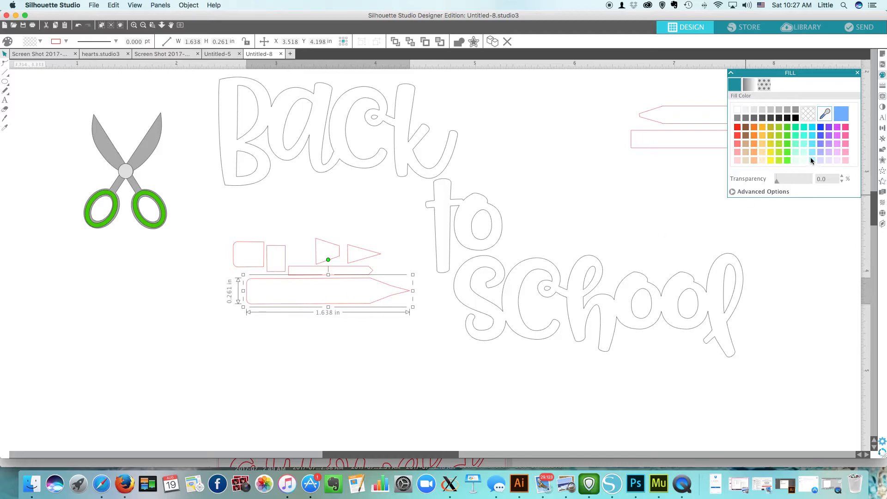
click(763, 143)
mouse_move(353, 256)
mouse_down()
mouse_move(382, 299)
mouse_move(386, 293)
mouse_up()
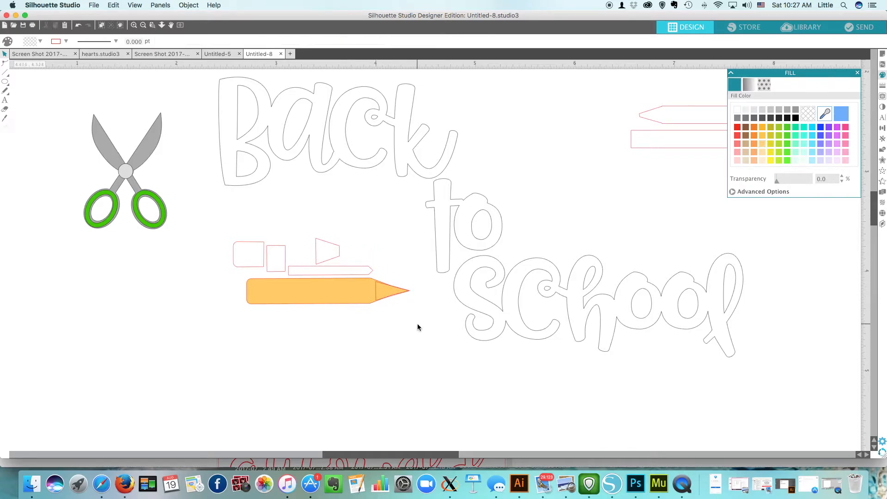
Set the line color of all the pencil pieces to black
drag(418, 324, 200, 207)
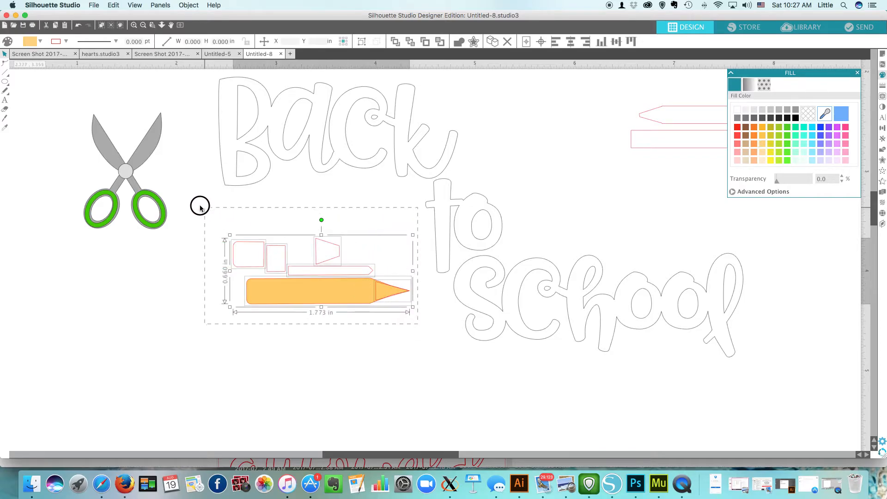
click(883, 85)
click(750, 85)
click(796, 117)
Fill the triangle at the pencil's point with black
click(883, 74)
click(321, 343)
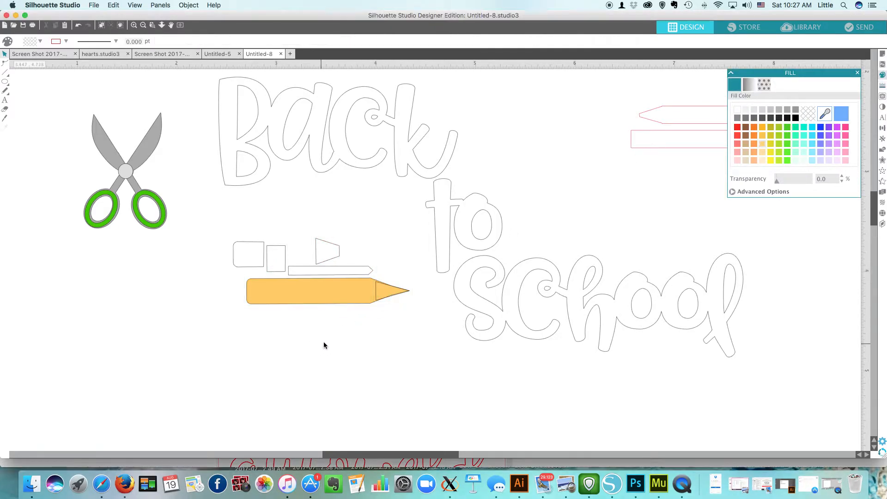
click(379, 298)
click(391, 313)
click(402, 291)
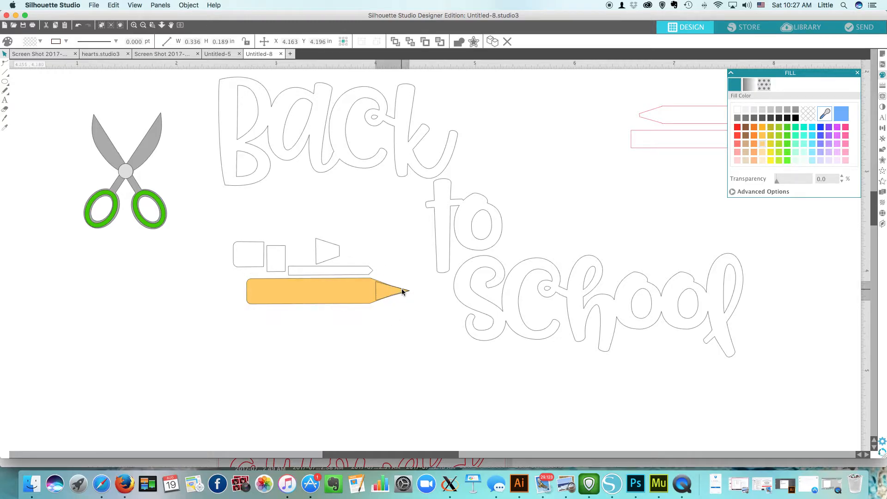
click(796, 118)
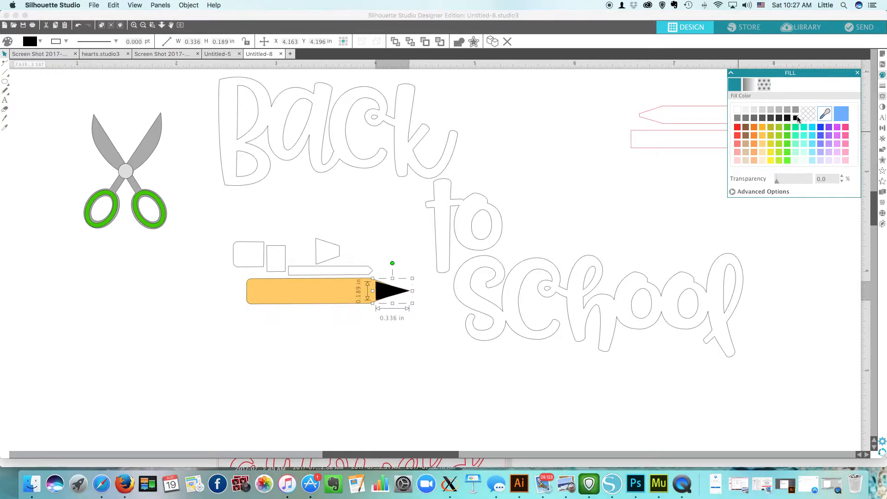
Fill the trapezoid piece with pale peach and fit it over the pencil's tapered end, leaving only the black point exposed
click(334, 258)
click(761, 161)
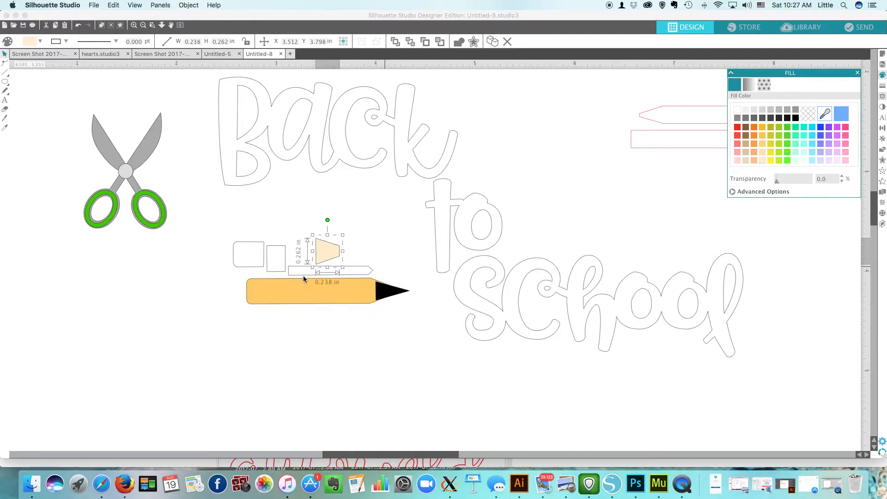
mouse_move(324, 251)
mouse_down()
mouse_move(360, 289)
mouse_move(380, 292)
mouse_up()
click(393, 262)
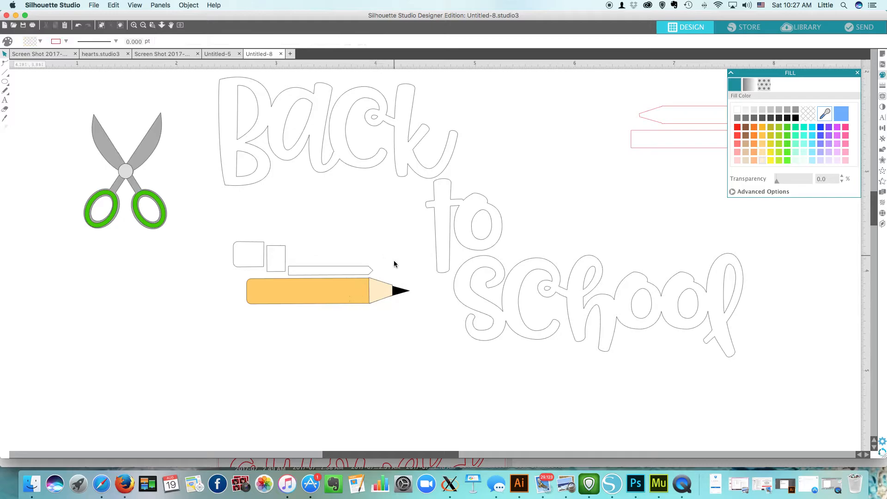
click(378, 292)
key(Down)
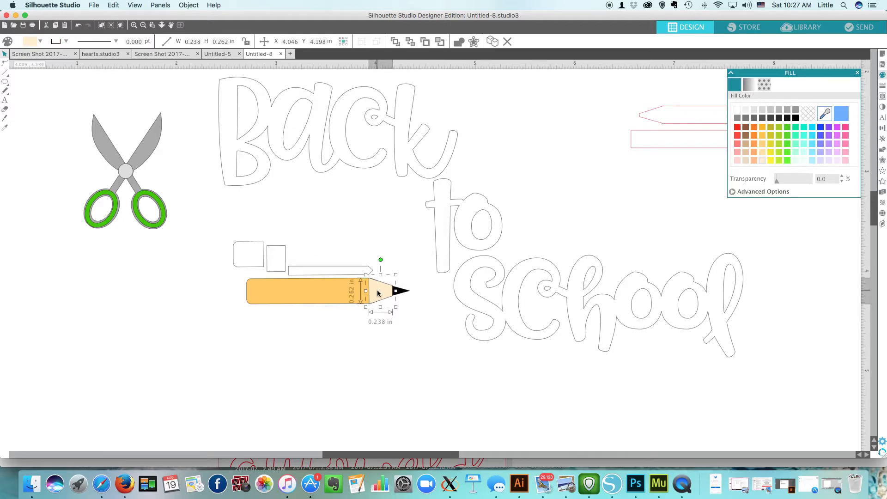
Delete the narrow strip above the pencil and fill the small upright rectangle with light gray
click(352, 273)
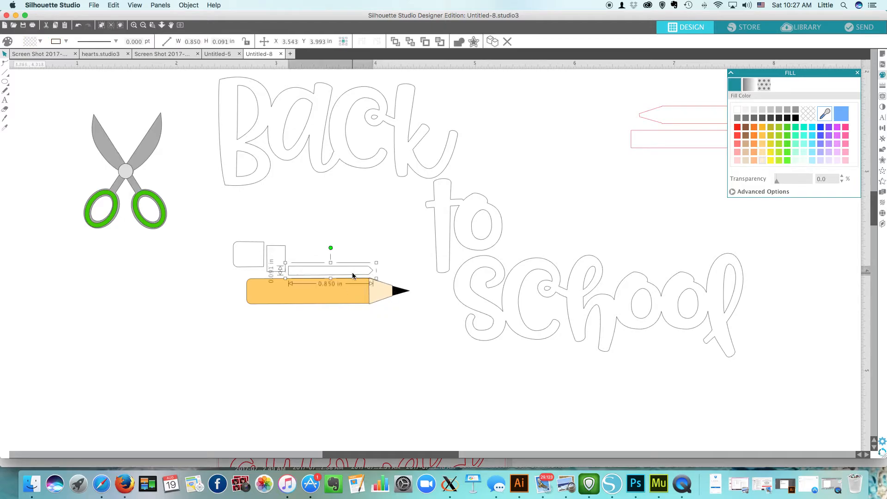
key(Delete)
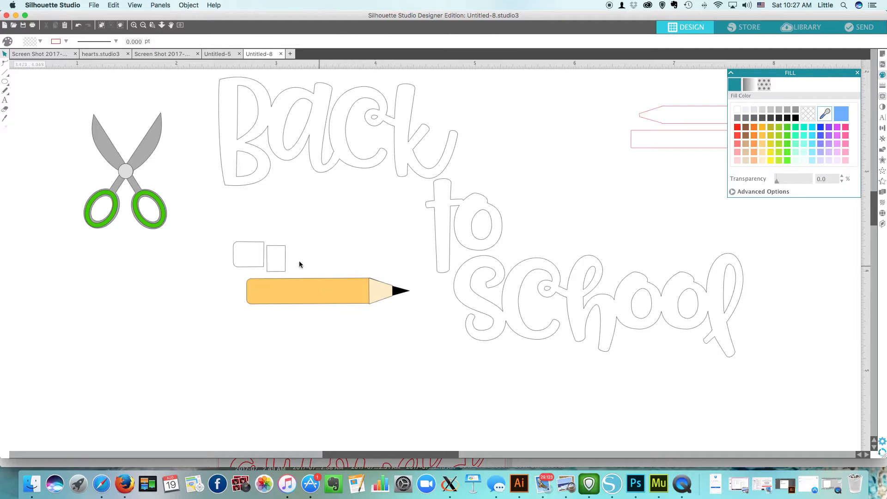
click(267, 269)
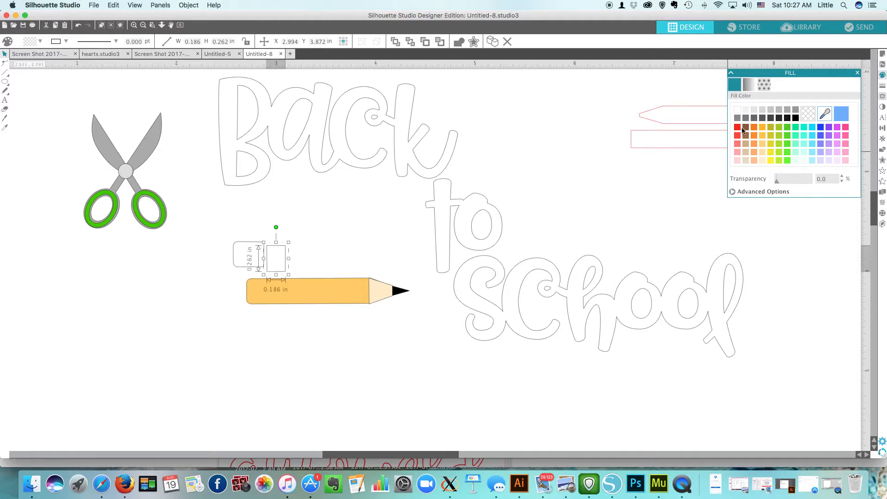
click(754, 110)
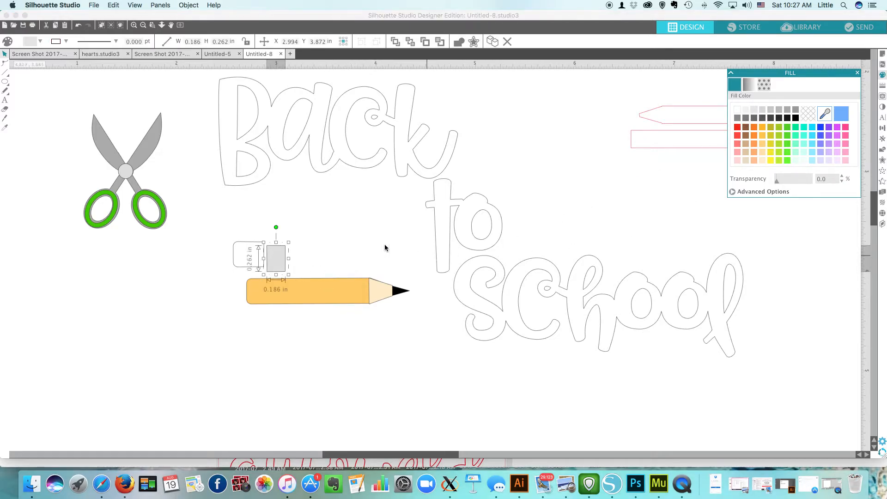
Fill the rounded eraser piece with pink and fit it and the light gray band onto the pencil's blunt end
click(248, 265)
click(237, 270)
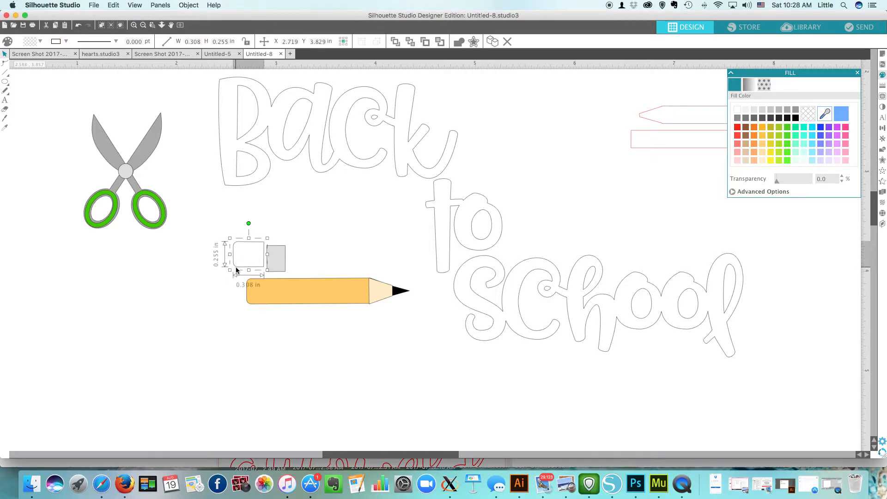
click(737, 152)
click(280, 270)
drag(279, 268, 262, 303)
drag(246, 254, 246, 300)
click(270, 262)
Fill the long pointed crayon body with the custom blue 1789C5
scroll(709, 193, right, 10)
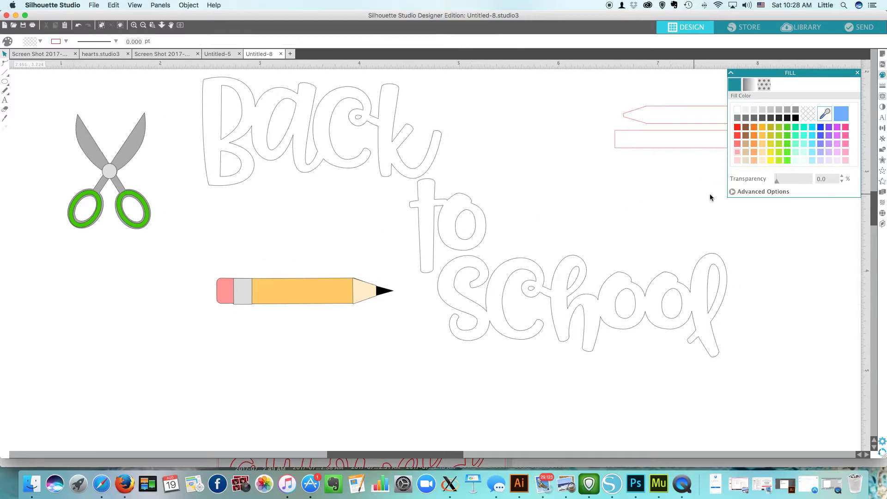
click(580, 124)
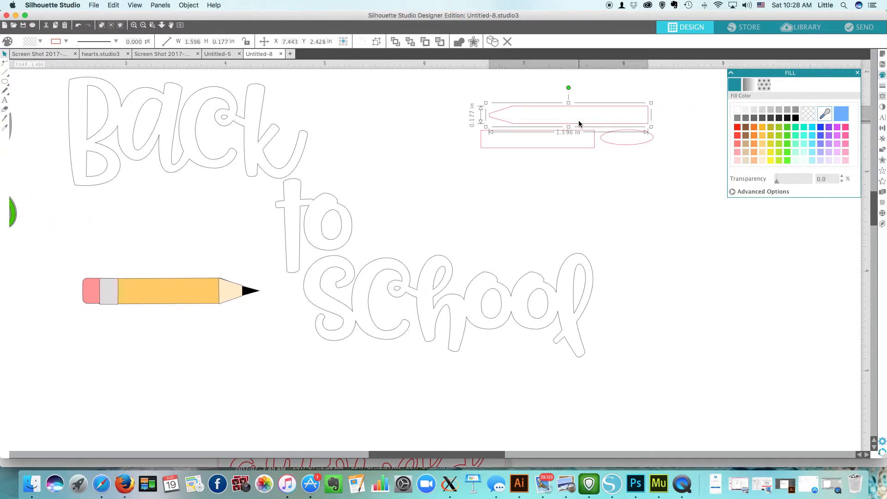
mouse_move(672, 177)
mouse_down()
mouse_move(439, 73)
mouse_move(414, 83)
mouse_up()
click(566, 126)
click(821, 132)
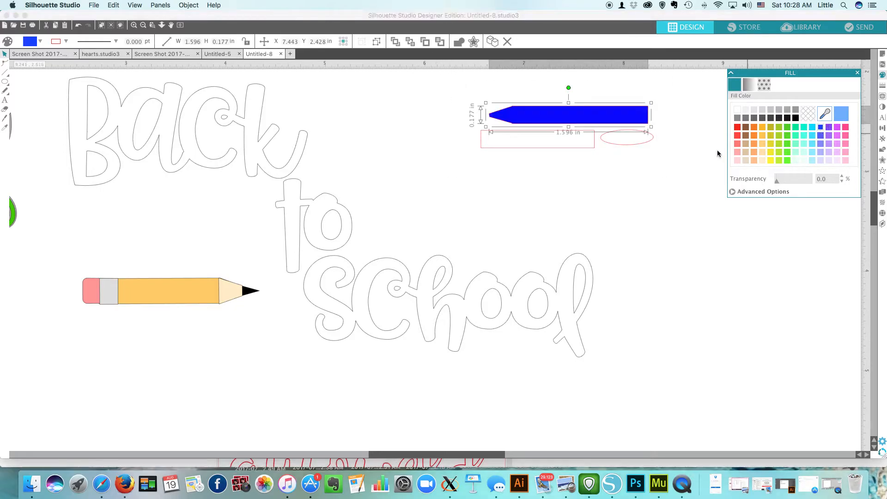
click(586, 137)
click(597, 119)
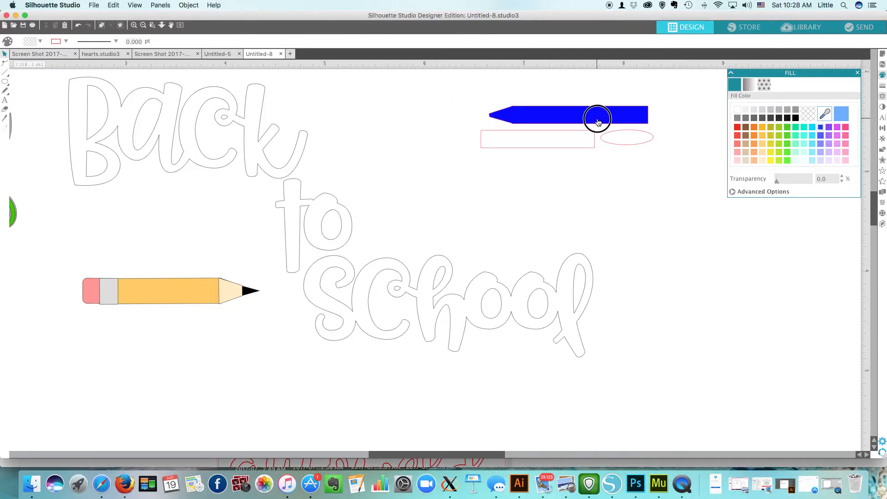
click(771, 191)
click(798, 230)
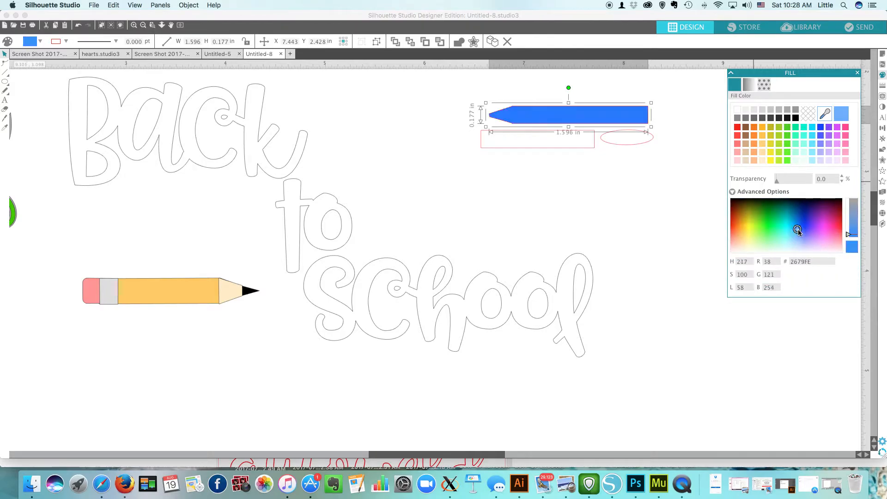
click(854, 227)
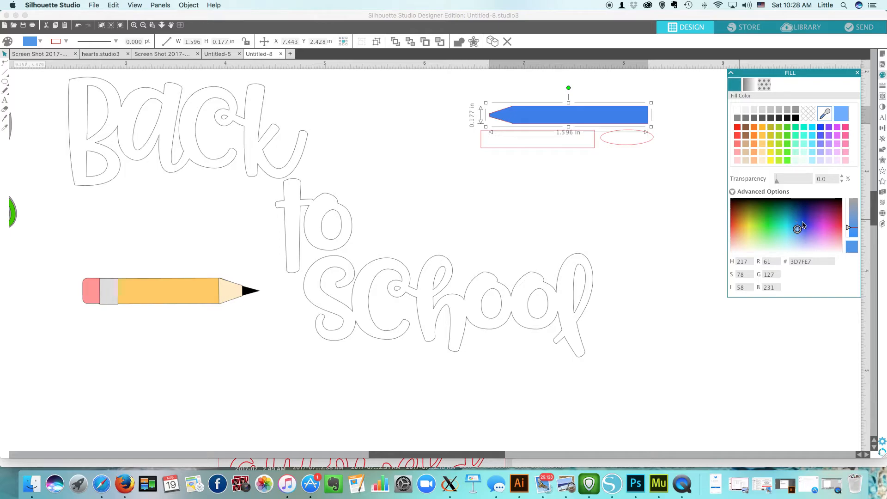
click(794, 222)
click(792, 221)
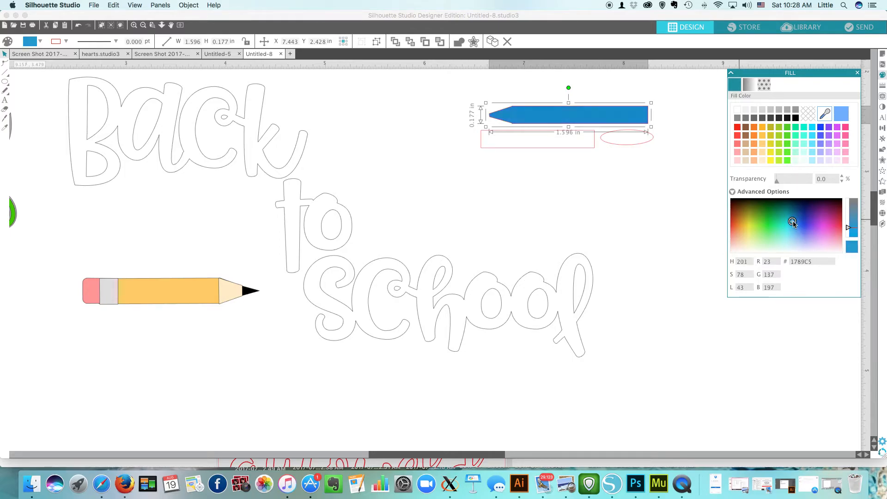
Fill the crayon's label rectangle with the custom light blue 54C1EA and the oval with black
click(619, 166)
click(594, 148)
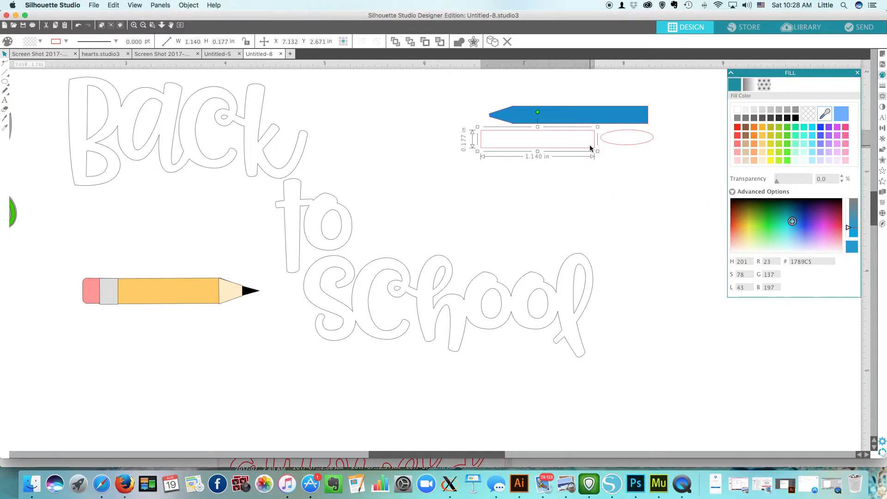
click(789, 229)
click(792, 232)
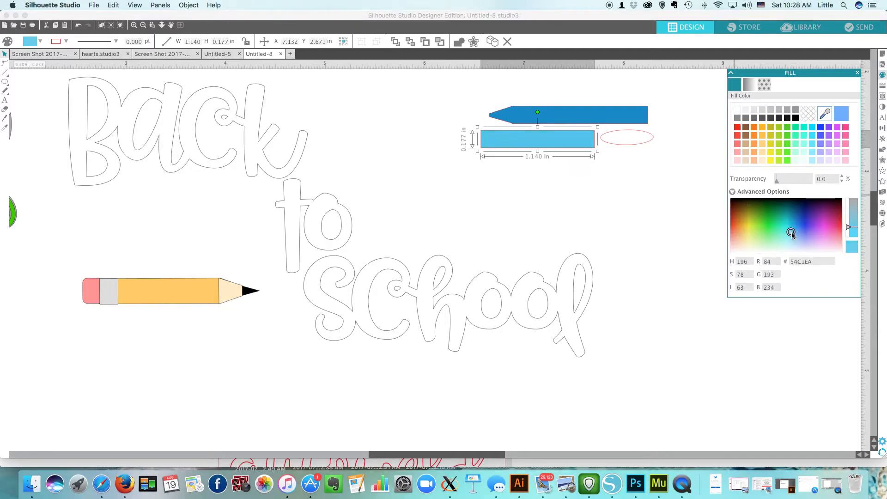
click(640, 149)
click(628, 143)
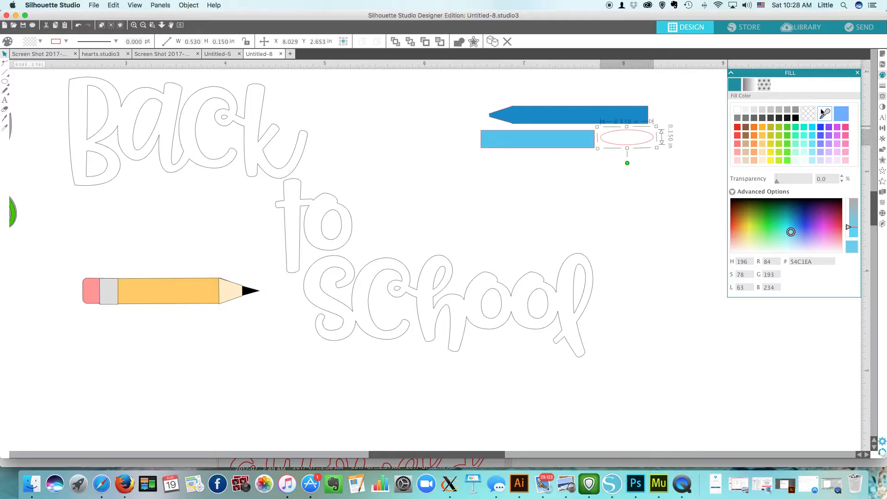
click(796, 118)
Set the line color of all the crayon pieces to black
click(669, 180)
drag(669, 180, 429, 85)
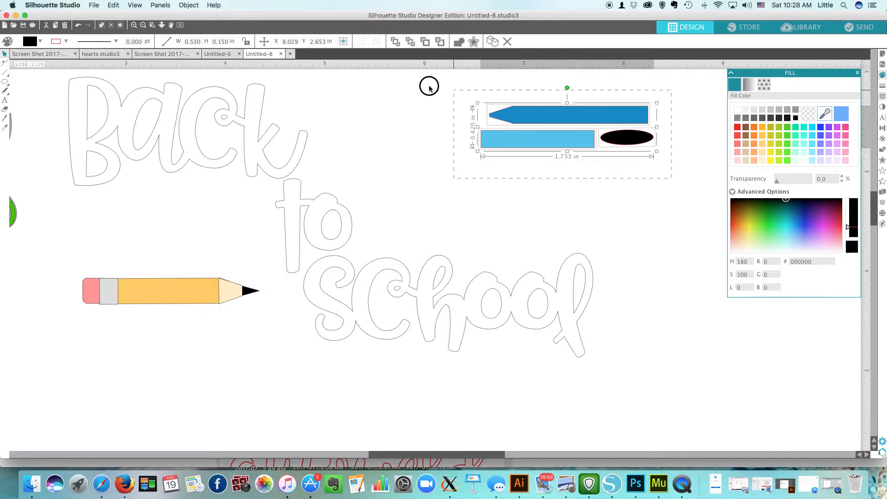
click(882, 85)
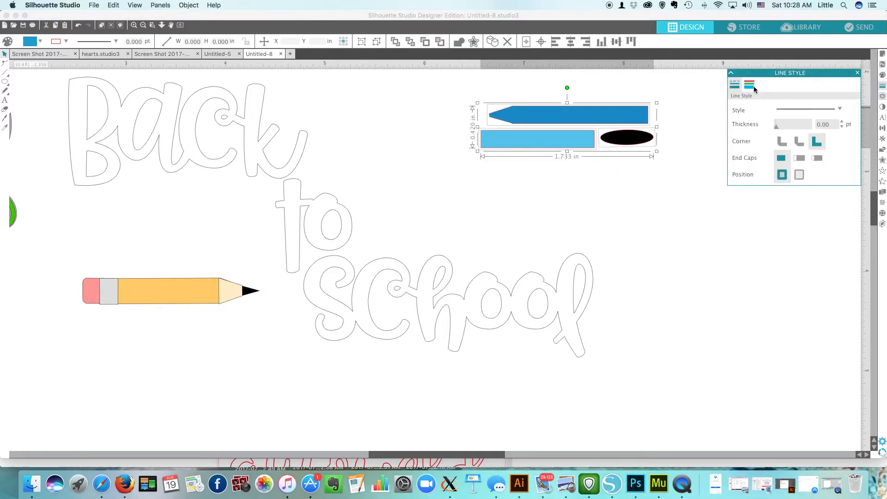
click(678, 171)
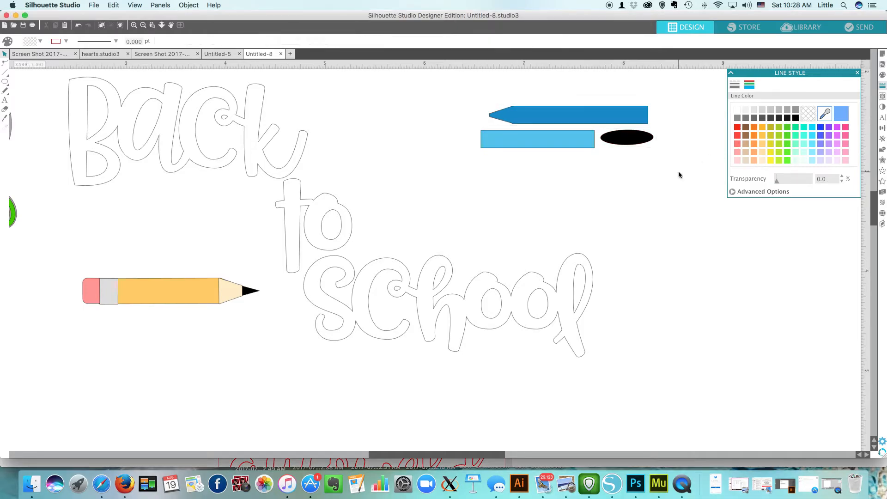
Place the light blue rectangle on the crayon body and center the black oval on it
drag(539, 146, 566, 119)
click(636, 150)
Rotate the whole crayon so its tip points up and to the left, and place it diagonally between "Back" and "School"
drag(674, 152, 438, 78)
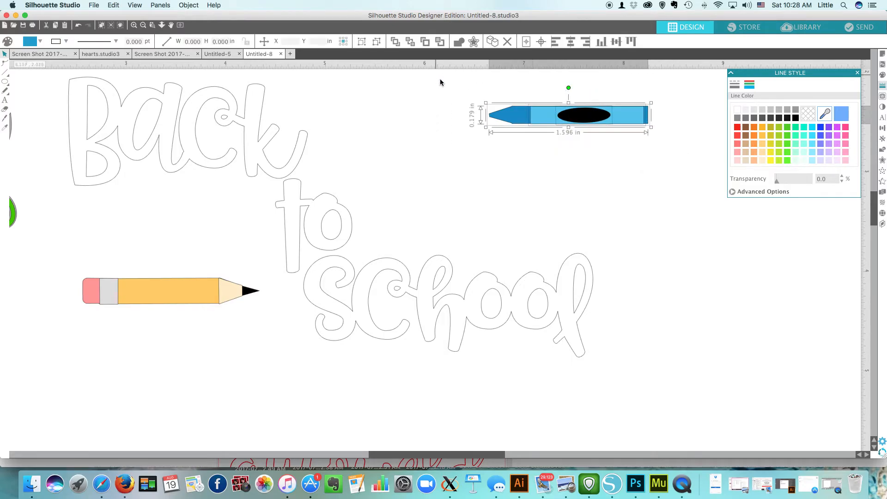
drag(569, 88, 405, 205)
scroll(483, 183, left, 1)
scroll(484, 185, left, 5)
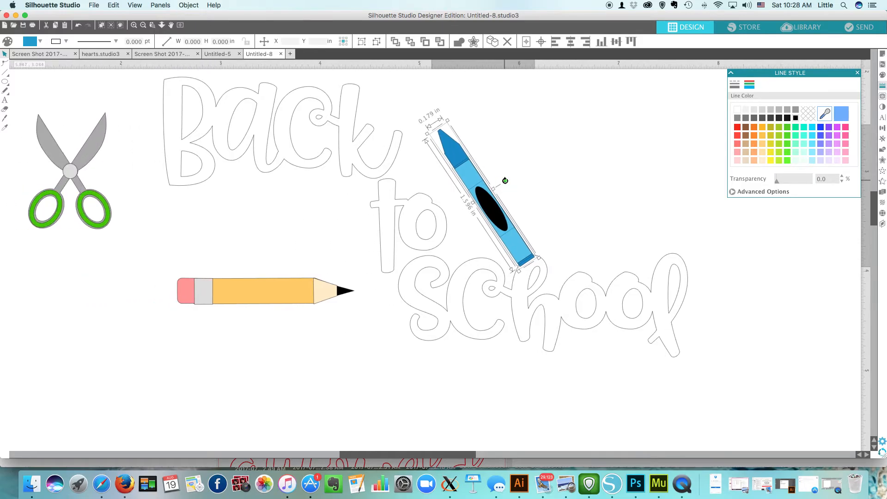
drag(502, 181, 507, 179)
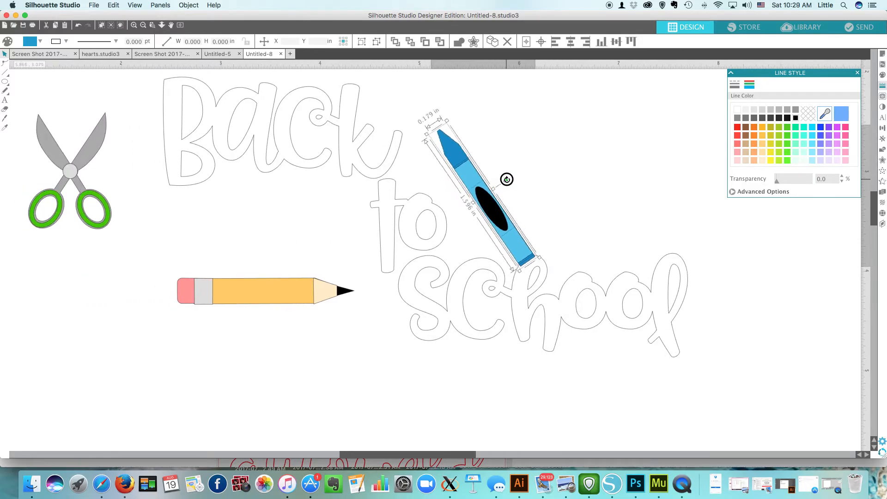
click(559, 194)
Tighten the title around the crayon by moving "Back" right to its tip and shifting "to" and "School" up and left
click(383, 168)
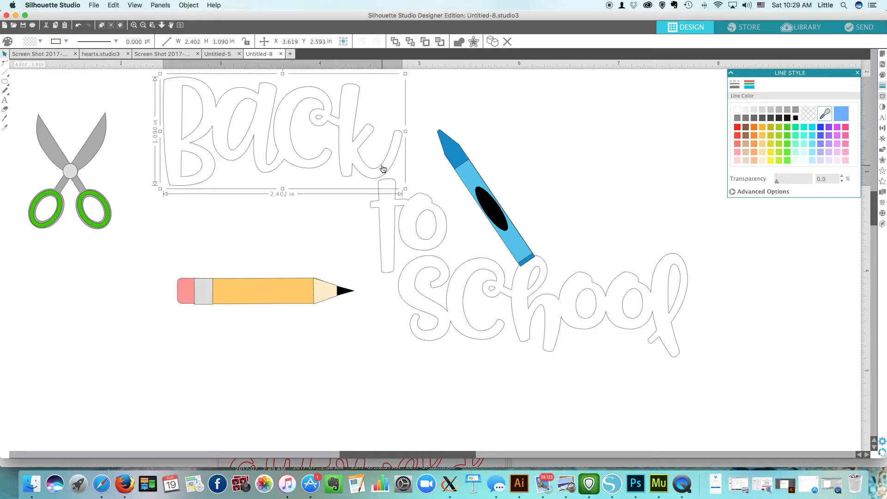
drag(388, 170, 429, 169)
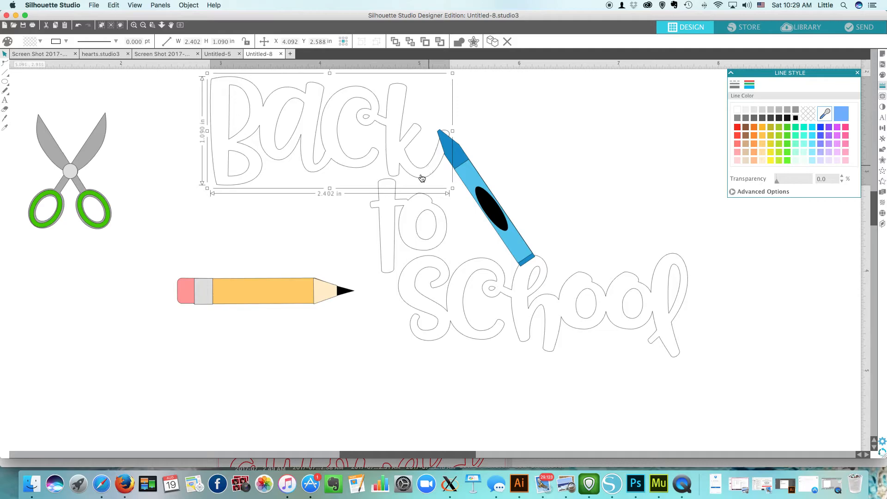
click(406, 208)
drag(407, 208, 397, 199)
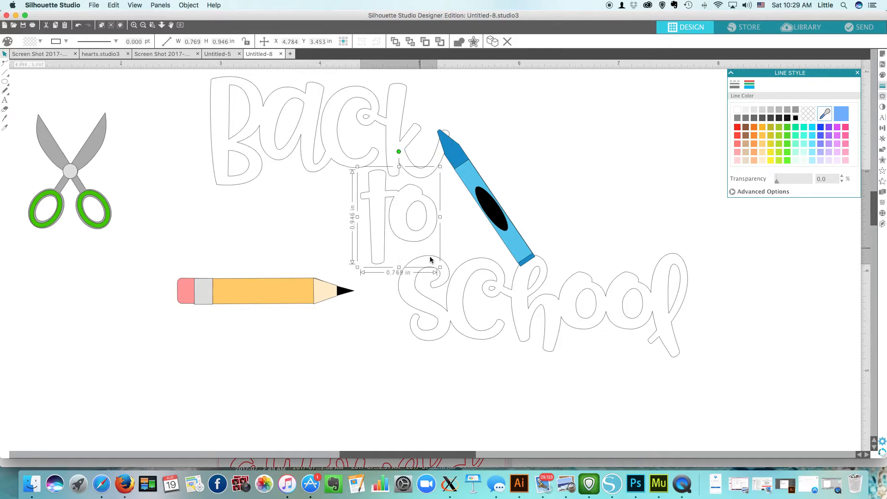
click(444, 282)
drag(444, 282, 429, 272)
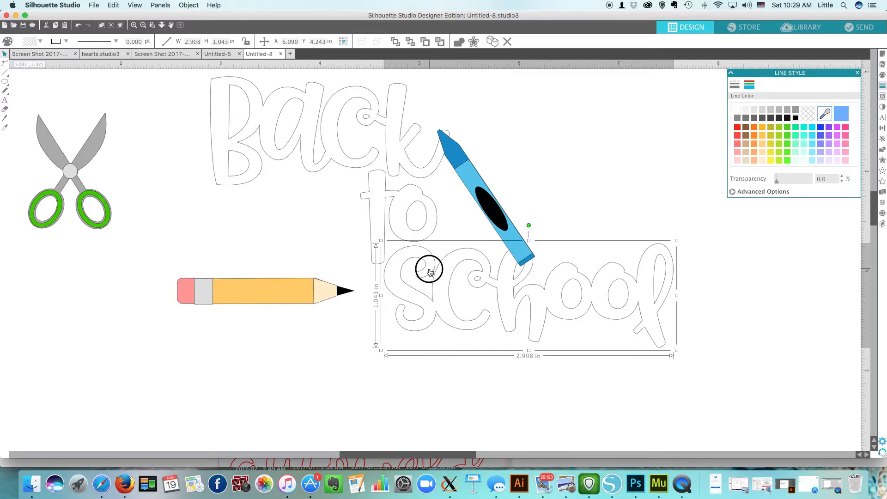
Nudge the whole crayon slightly up and right so it sits between the end of "Back" and the "h" of "School"
drag(526, 121, 435, 285)
click(678, 143)
drag(587, 101, 412, 269)
drag(489, 212, 490, 207)
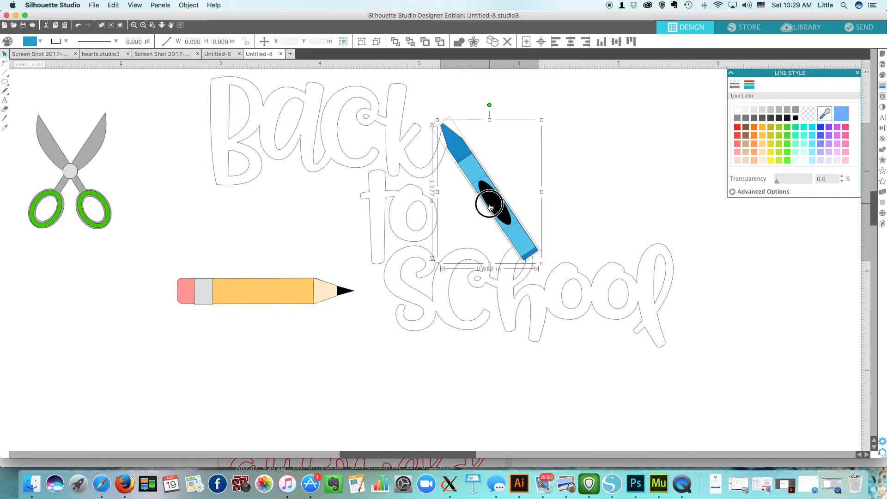
click(620, 187)
Enlarge the whole pencil and position it directly beneath the word "School"
mouse_move(376, 342)
mouse_down()
mouse_move(119, 226)
mouse_move(105, 234)
mouse_up()
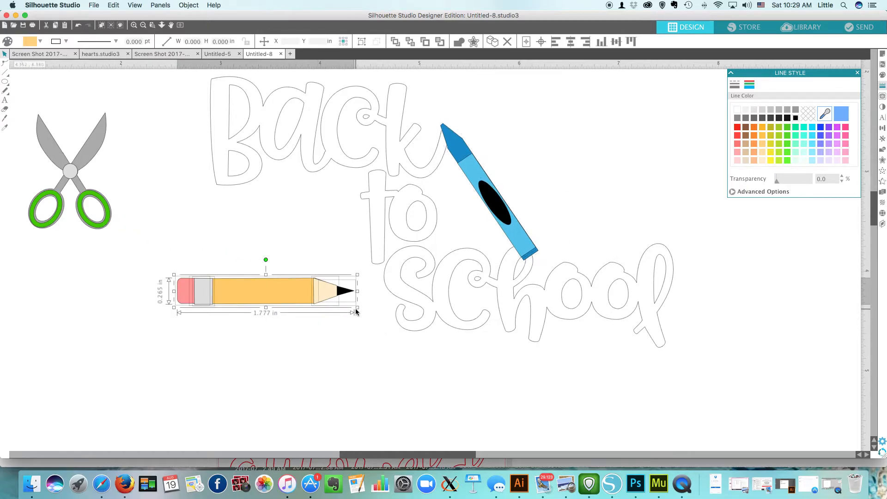
mouse_move(354, 303)
mouse_down()
mouse_move(438, 353)
mouse_move(407, 343)
mouse_up()
mouse_move(288, 291)
mouse_down()
mouse_move(460, 382)
mouse_move(570, 373)
mouse_move(540, 348)
mouse_up()
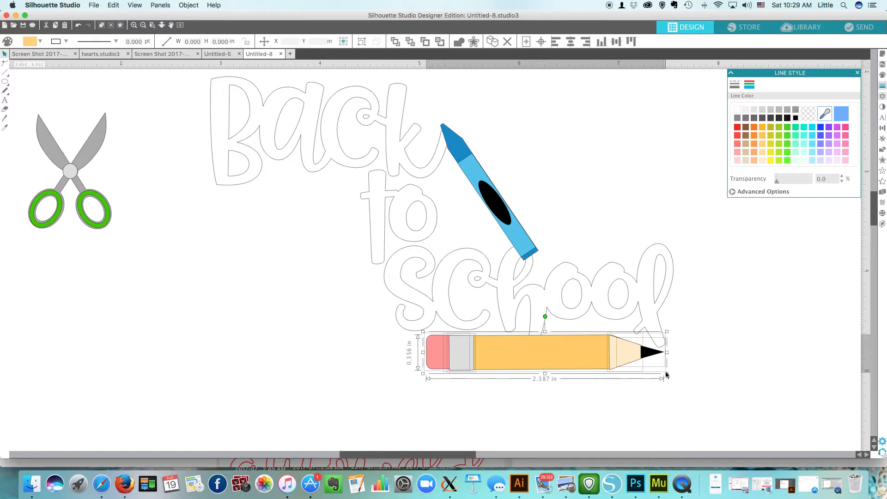
drag(668, 373, 655, 369)
drag(595, 356, 596, 363)
click(186, 248)
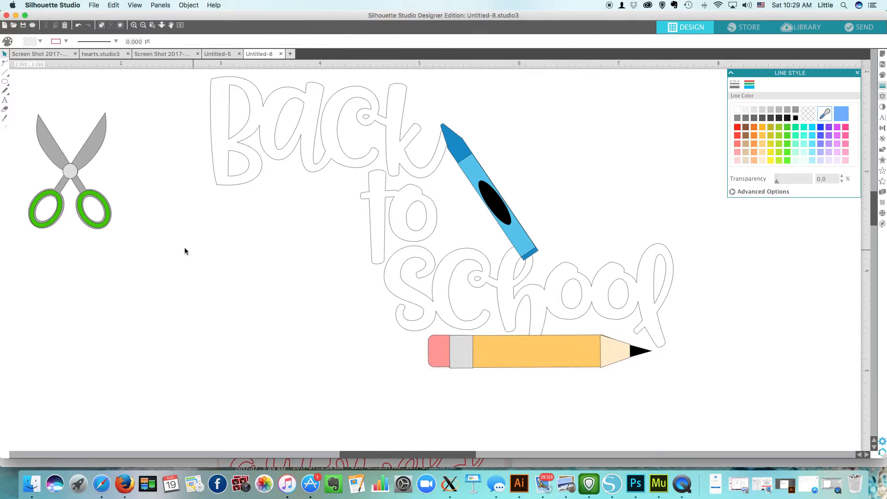
Move the scissors against the "B" of "Back", tilt them slightly clockwise and scale them down a little to fit
drag(112, 236, 20, 99)
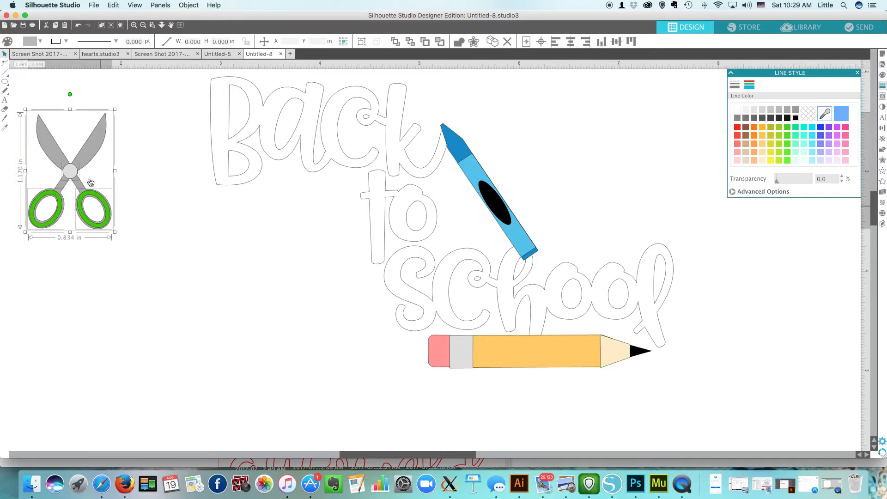
drag(81, 187, 186, 144)
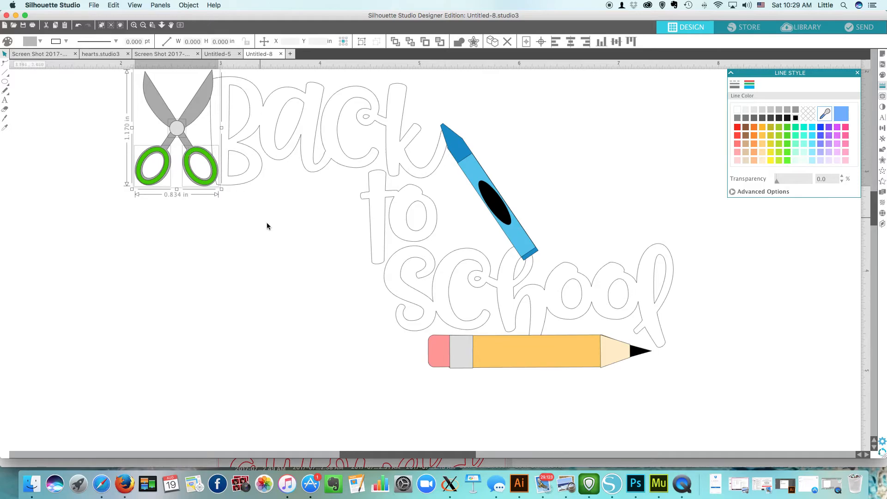
scroll(267, 225, up, 3)
scroll(267, 226, up, 5)
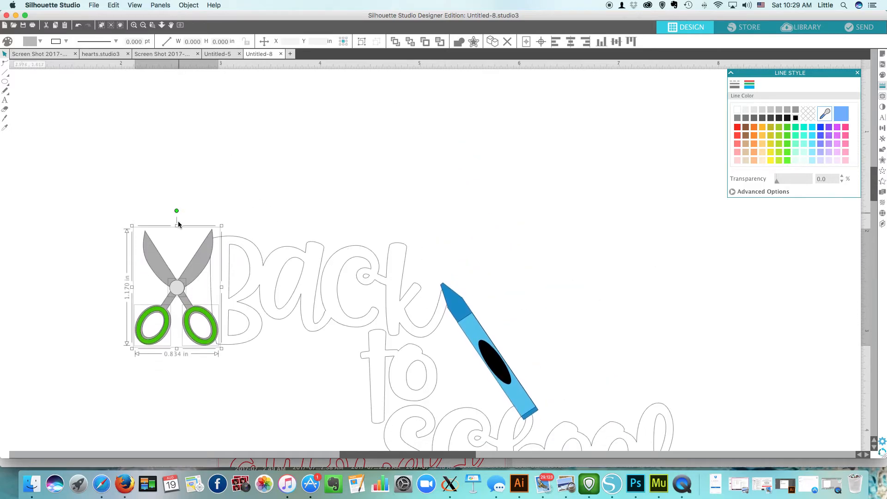
drag(177, 211, 185, 211)
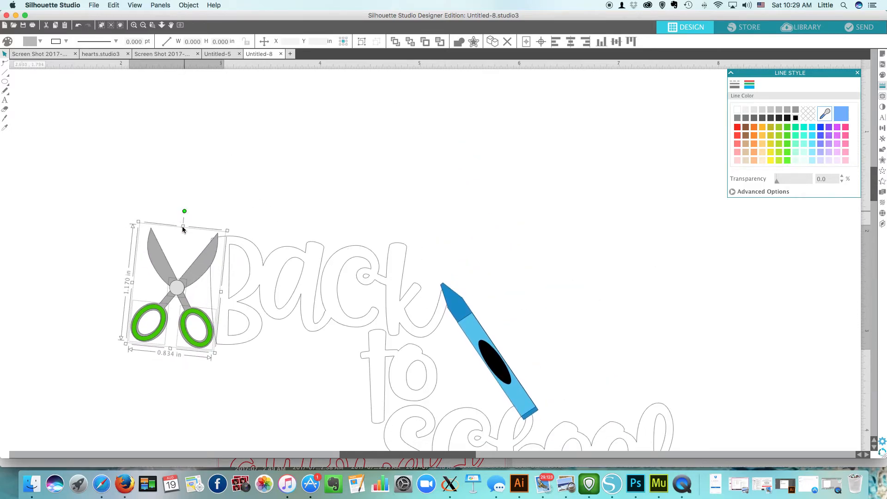
drag(187, 306, 193, 305)
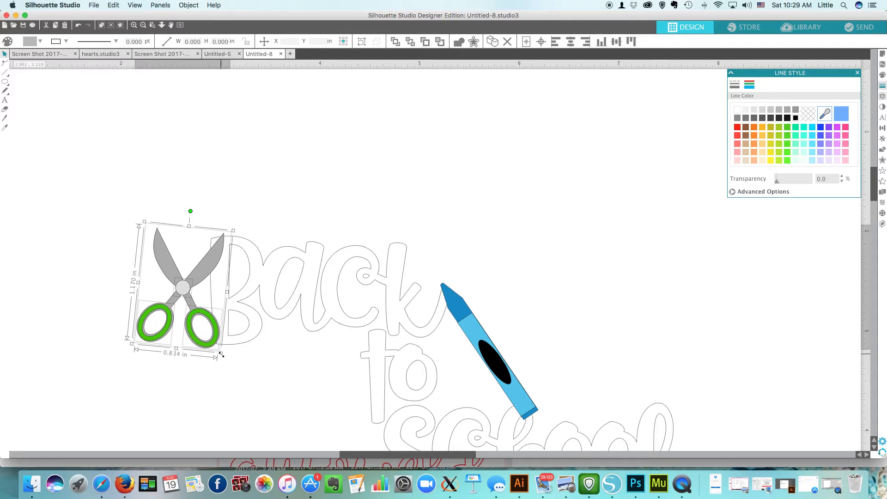
drag(139, 223, 153, 230)
drag(194, 286, 195, 282)
click(324, 207)
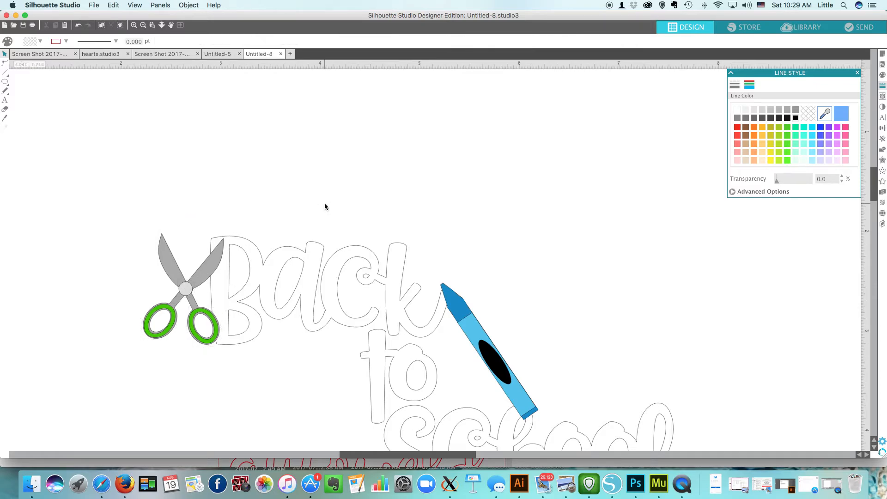
Set both the line color and the fill of the word "Back" to red
click(154, 28)
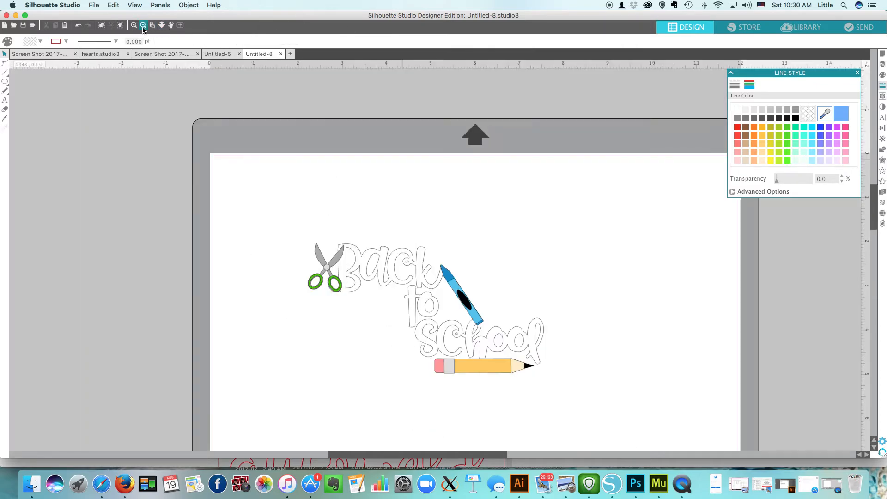
click(392, 281)
click(738, 130)
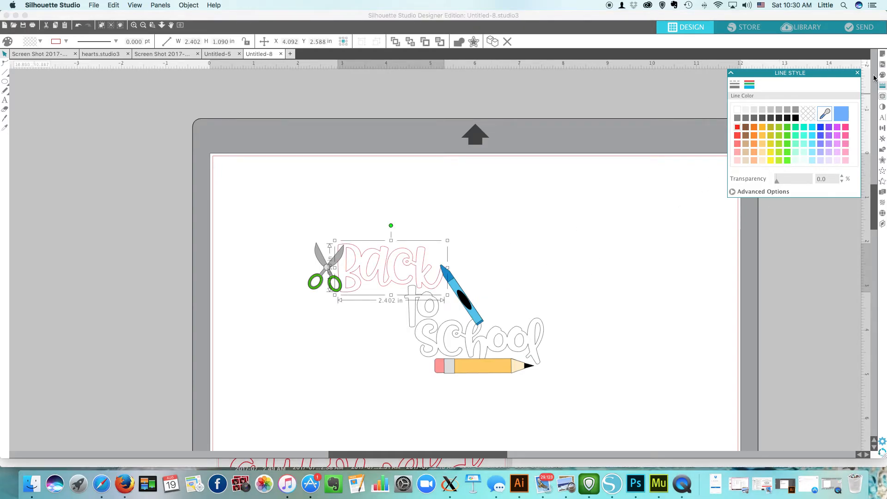
click(883, 75)
click(737, 129)
Fill the word "to" with yellow and the word "School" with orange
click(412, 313)
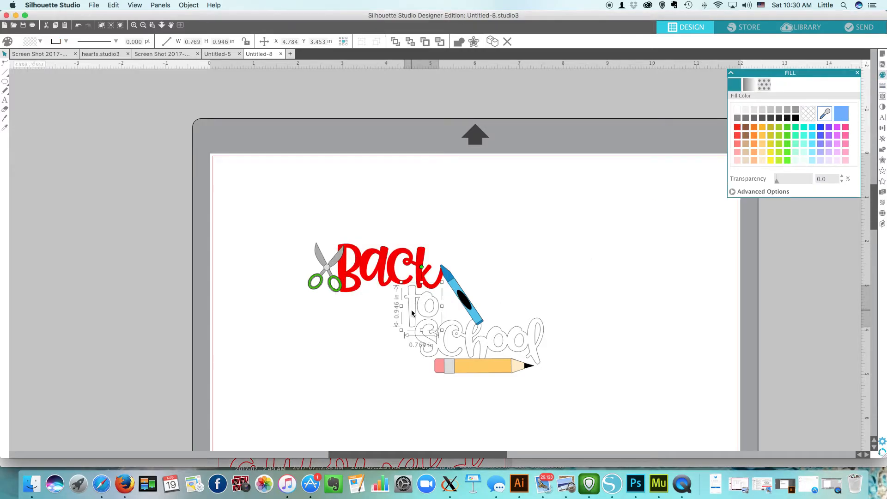
click(770, 160)
click(456, 329)
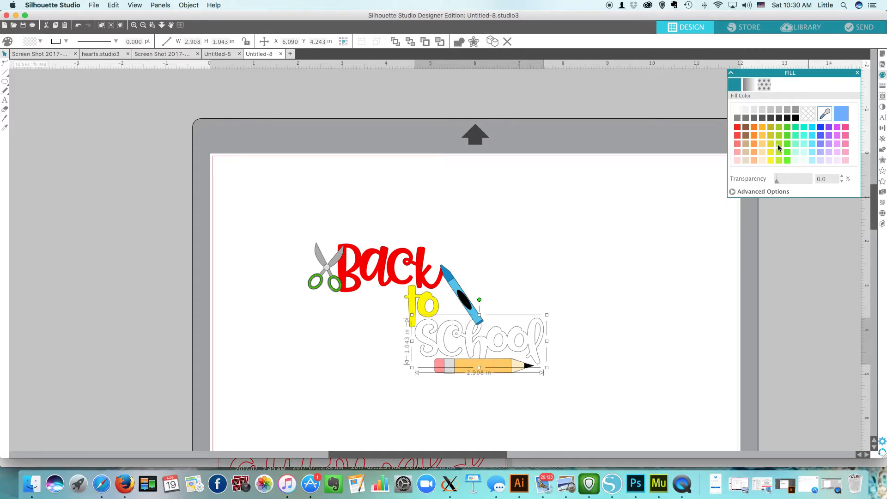
click(753, 127)
click(584, 320)
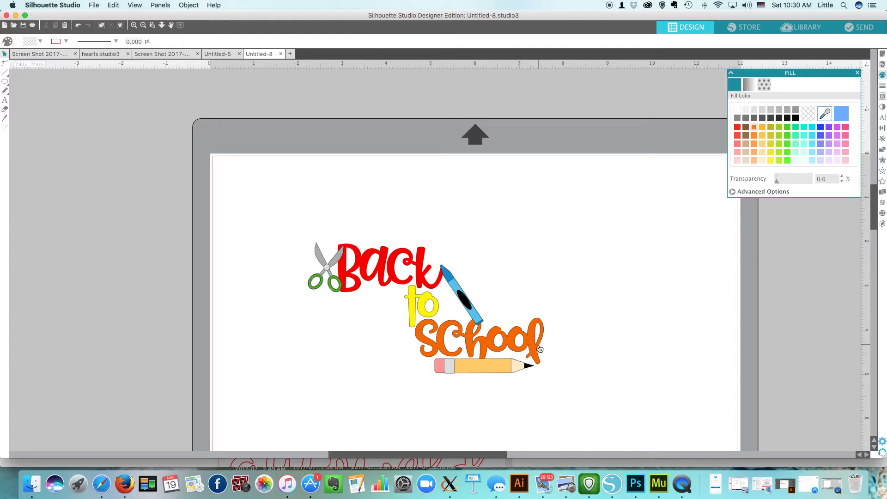
Make the line color of the entire design transparent, including all words, scissors, crayon and pencil
mouse_move(569, 391)
mouse_down()
mouse_move(326, 237)
mouse_move(475, 382)
mouse_move(581, 392)
mouse_up()
click(883, 86)
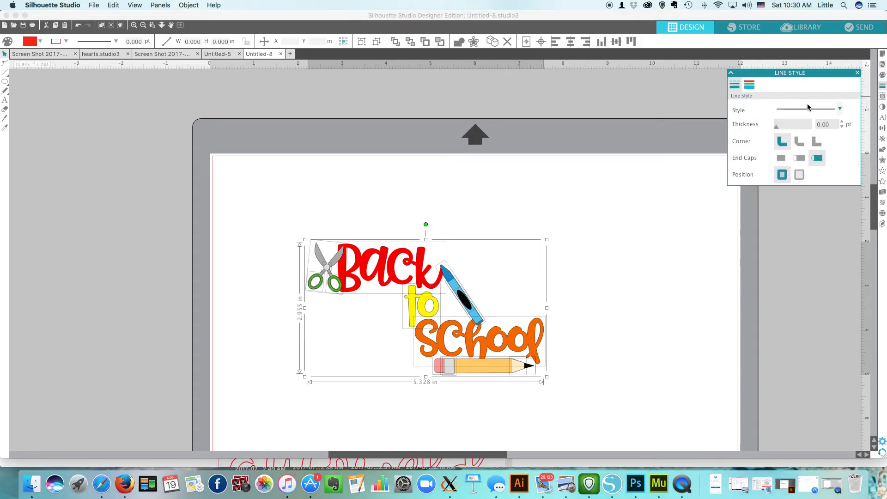
click(749, 85)
click(809, 117)
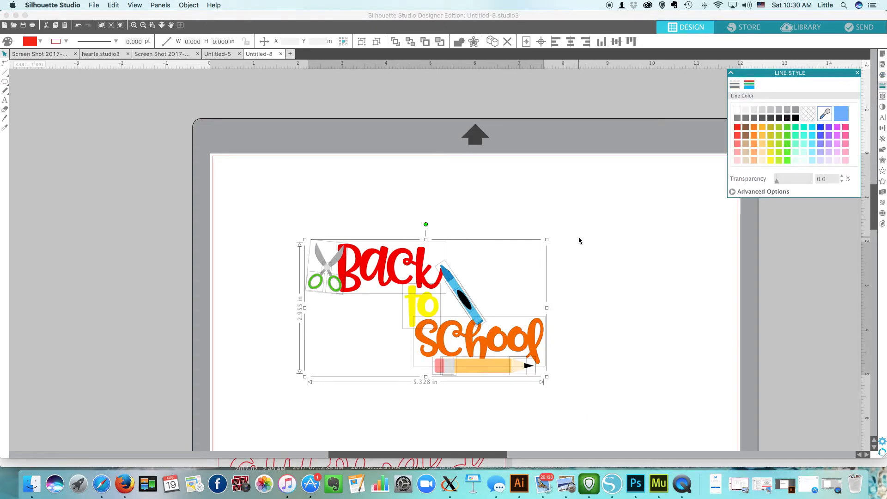
click(598, 246)
Create a rounded-corner offset of 0.020 in around the whole colored title design
scroll(598, 267, down, 3)
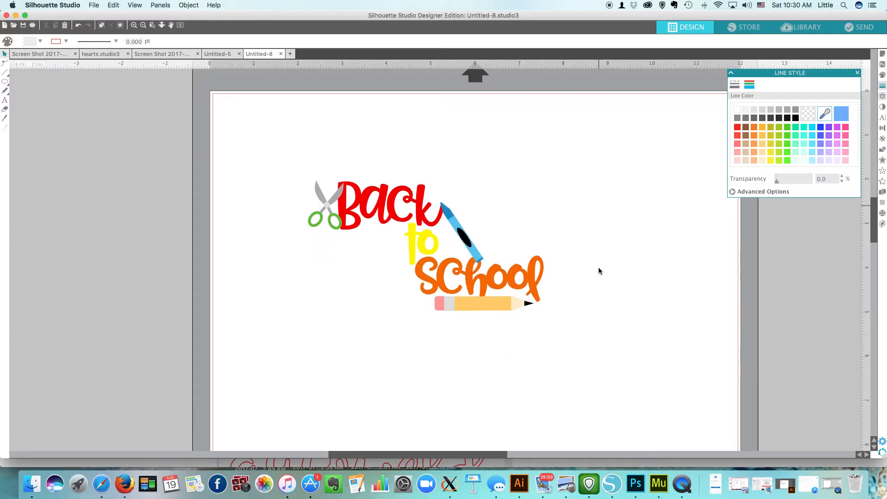
scroll(598, 267, down, 1)
scroll(598, 267, down, 1)
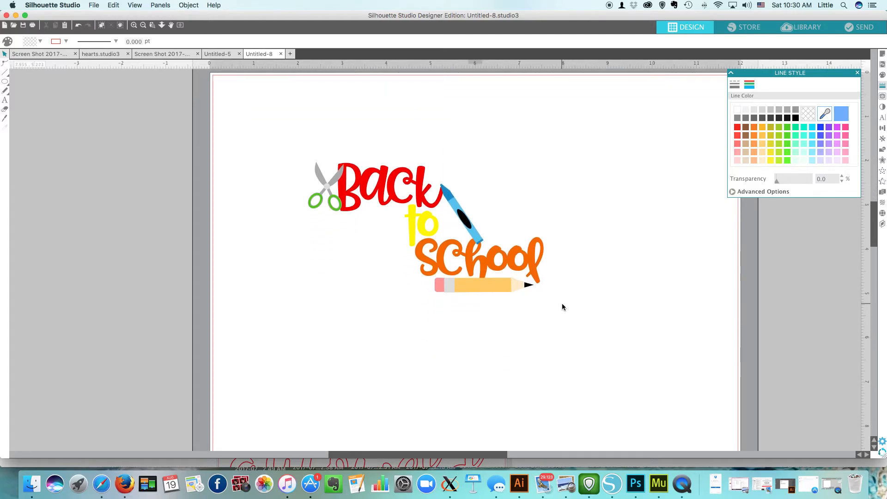
drag(563, 303, 269, 140)
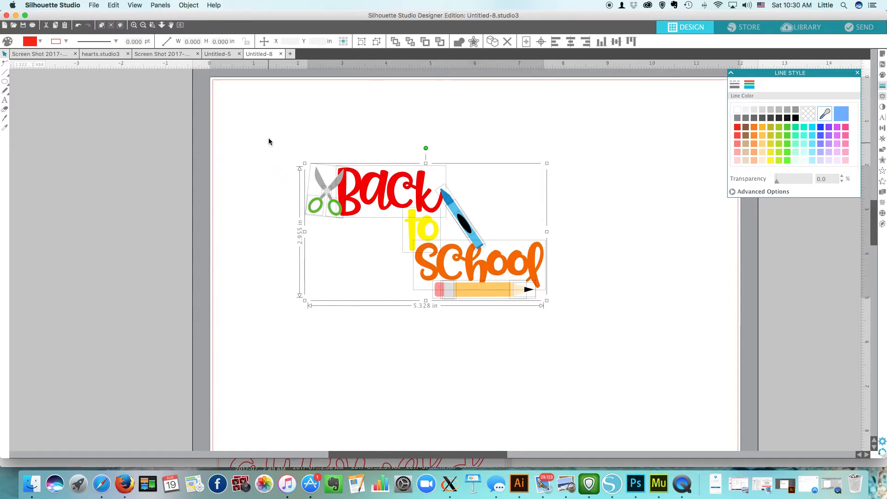
click(882, 160)
click(748, 94)
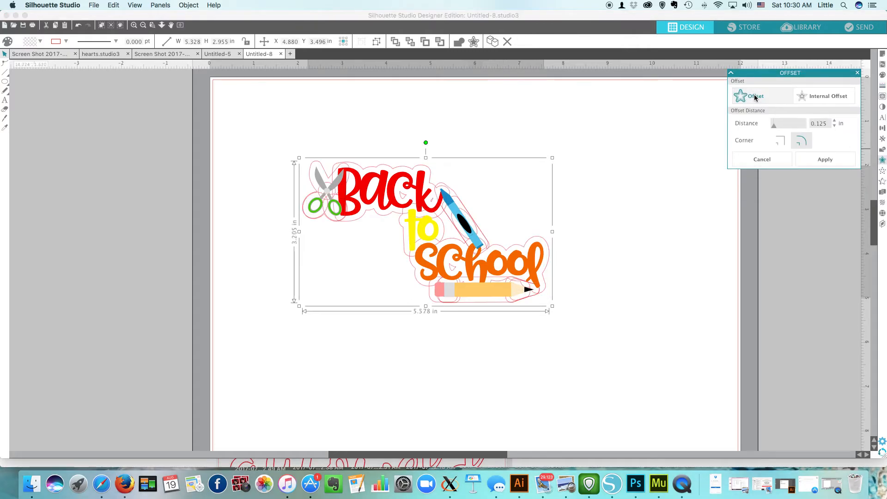
click(835, 125)
click(835, 125)
click(835, 126)
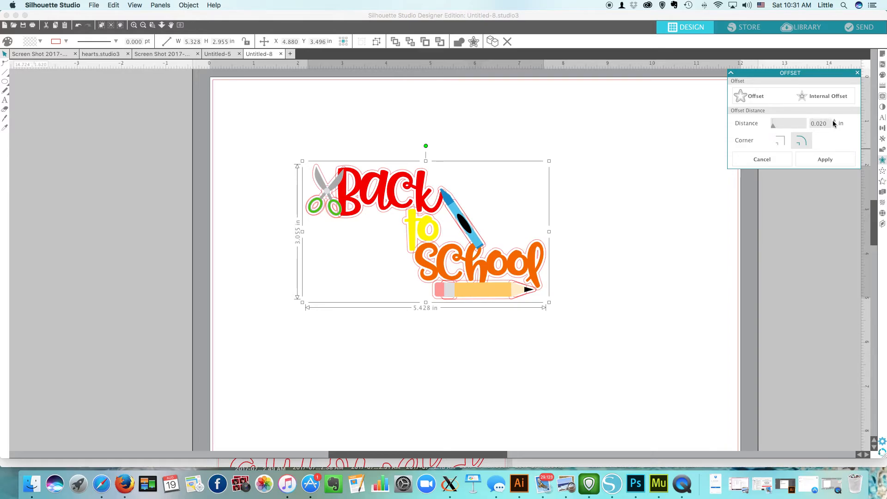
click(824, 159)
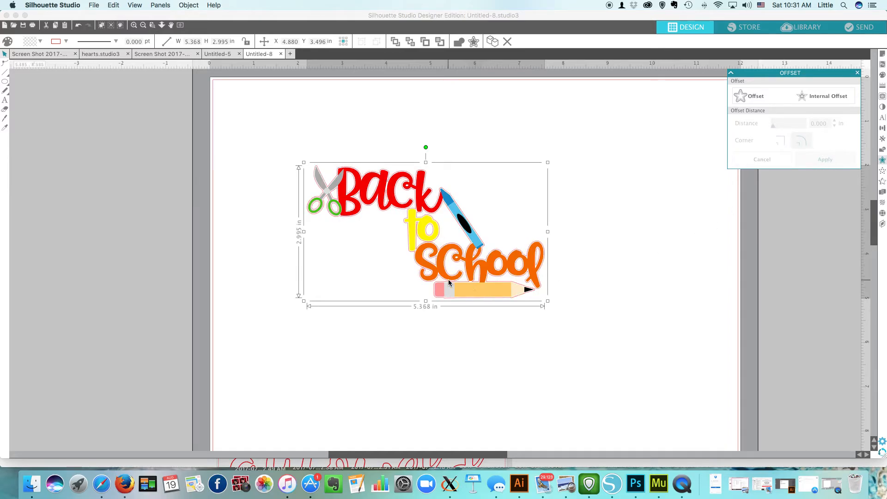
Move the 0.020 in offset outline off the title to the empty area below and left of it
click(582, 283)
click(542, 271)
mouse_move(543, 268)
mouse_down()
mouse_move(602, 394)
mouse_move(550, 422)
mouse_move(444, 412)
mouse_move(475, 420)
mouse_move(453, 430)
mouse_move(462, 437)
mouse_up()
Create a second rounded-corner offset of 0.050 in around the whole colored title design
drag(564, 315, 295, 119)
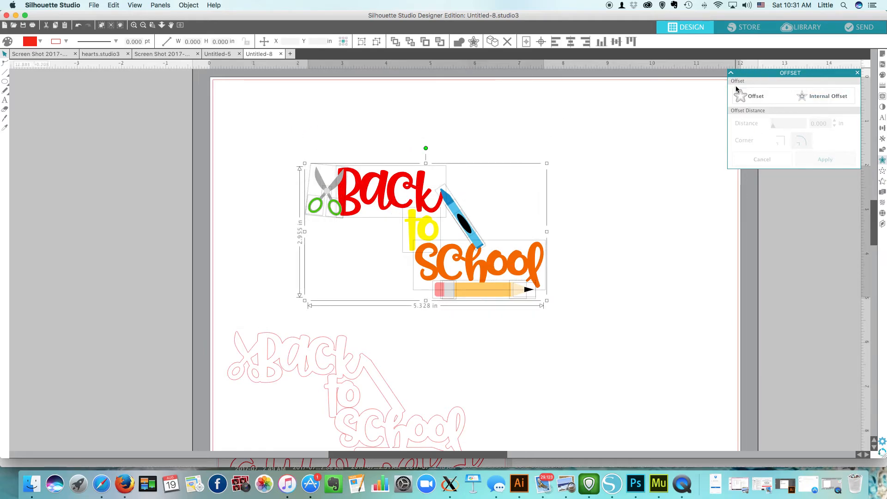
click(755, 94)
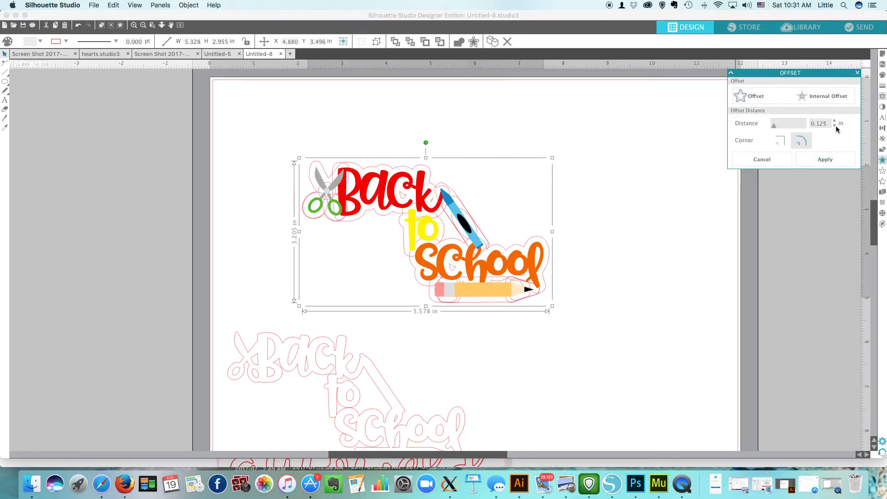
click(835, 125)
click(835, 125)
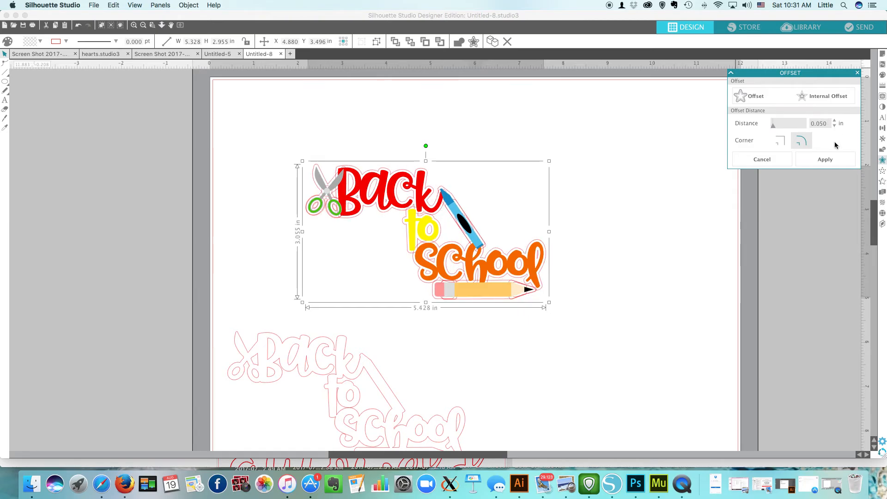
click(823, 160)
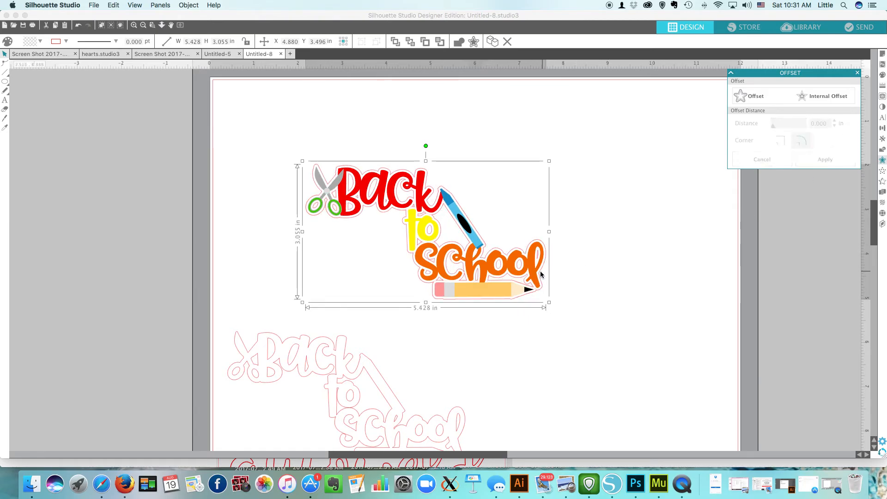
drag(539, 275, 658, 371)
click(641, 330)
click(78, 25)
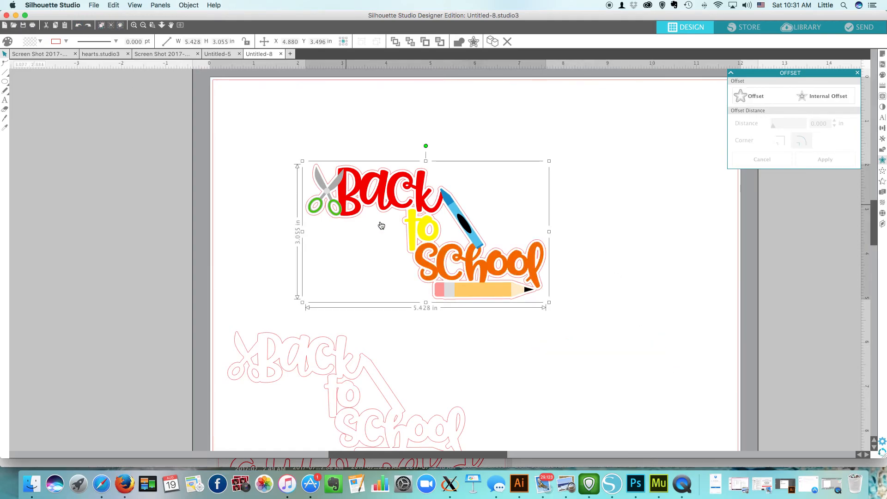
Move the 0.050 in offset outline off the title to the empty area below and right of it
mouse_move(550, 285)
mouse_down()
mouse_move(737, 439)
mouse_move(669, 430)
mouse_move(694, 436)
mouse_up()
click(668, 420)
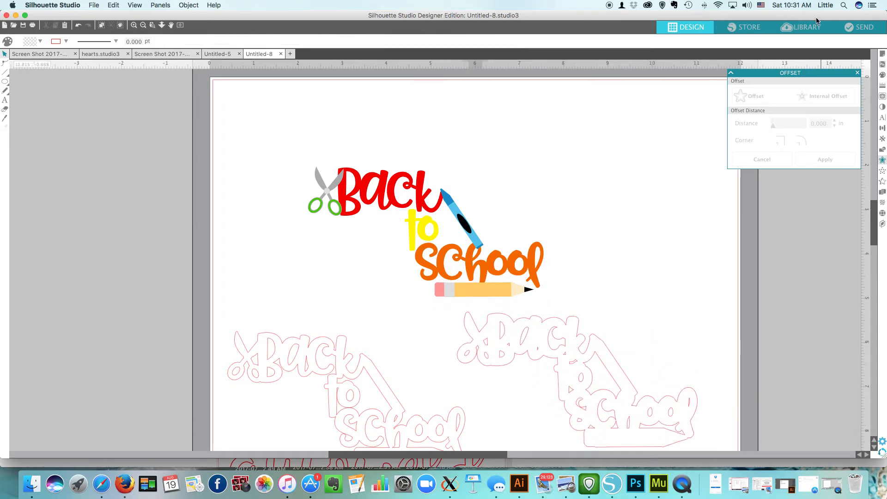
click(882, 75)
click(795, 118)
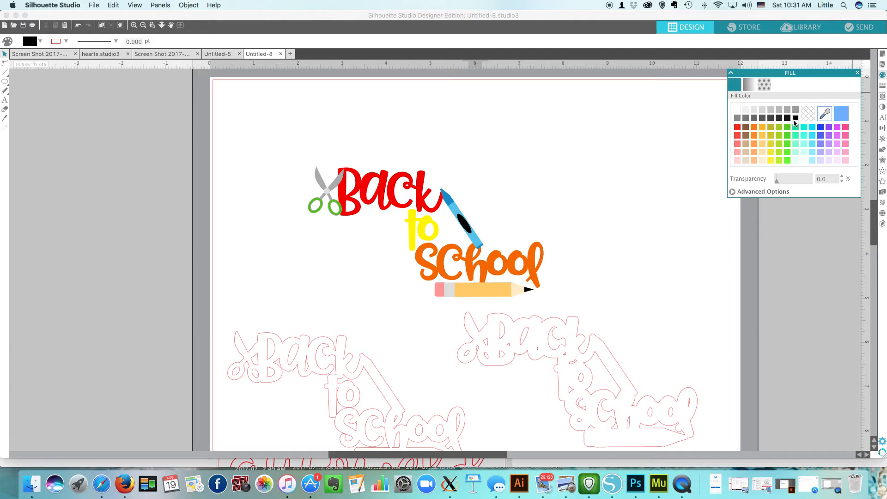
click(882, 75)
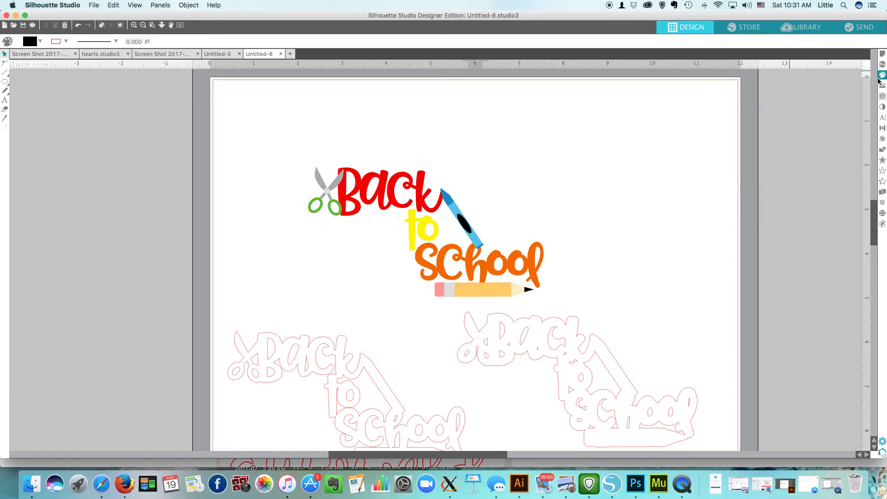
Fill the 0.050 in offset shape with black and make its line color transparent
click(522, 347)
click(882, 74)
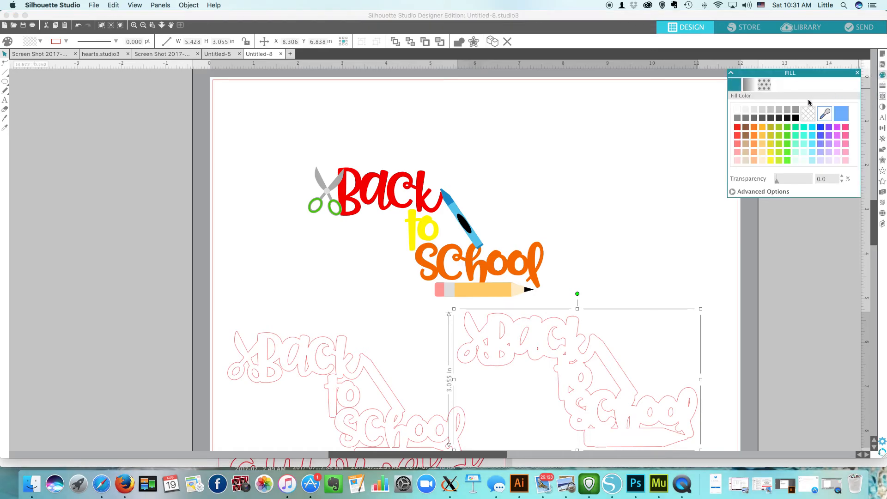
click(795, 117)
click(882, 86)
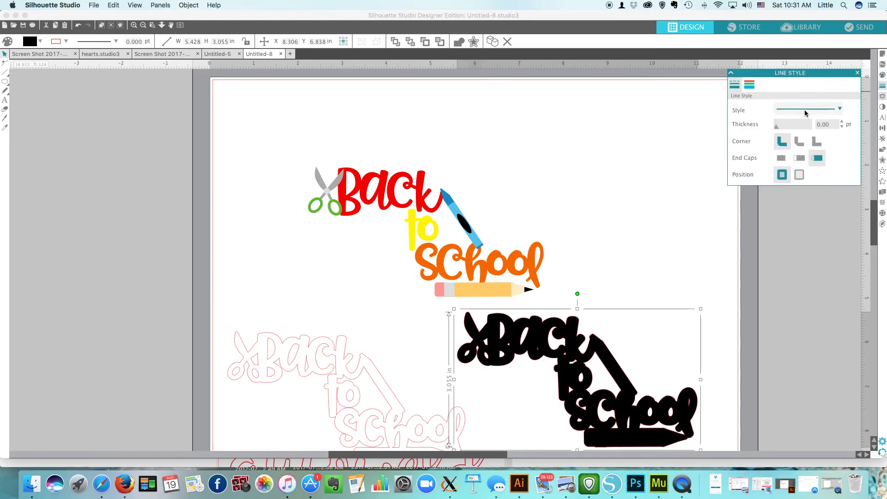
click(749, 85)
click(824, 114)
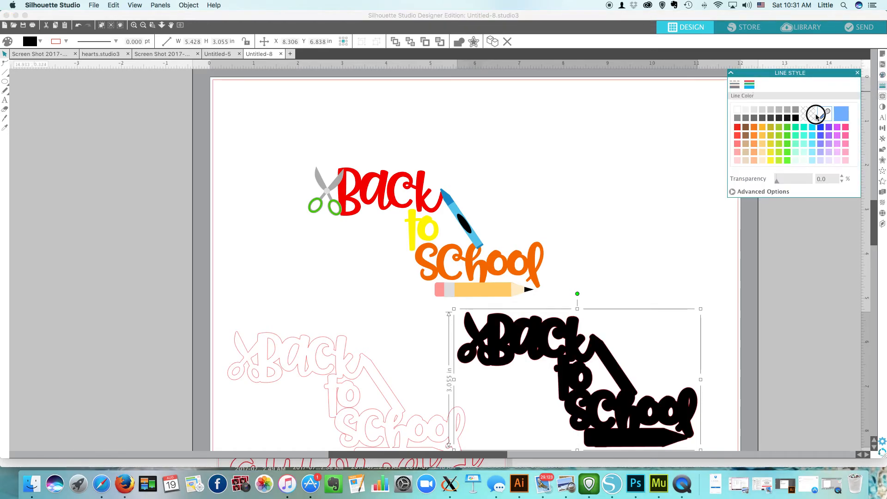
click(675, 140)
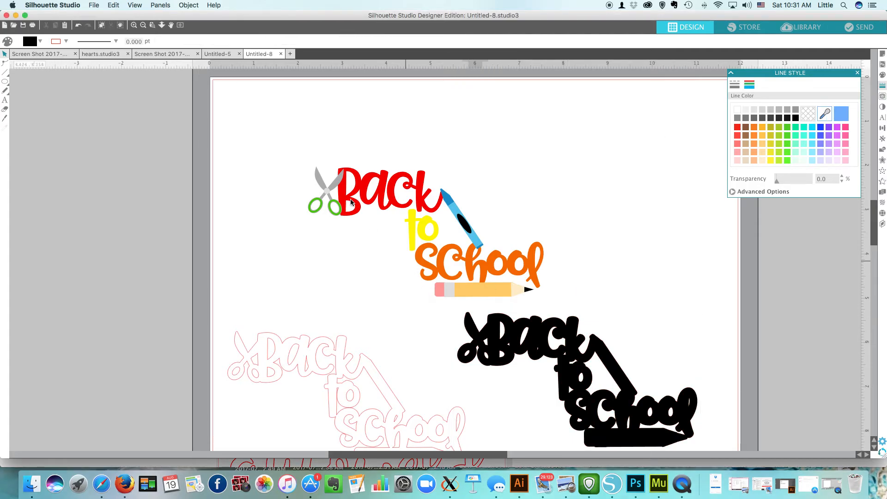
Create a third rounded-corner offset of 0.100 in around the whole colored title design
drag(284, 140, 588, 314)
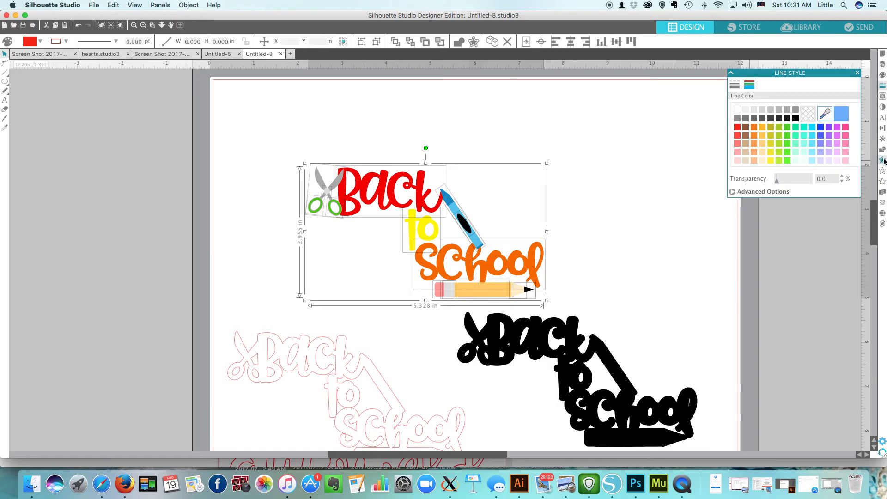
click(882, 159)
click(753, 96)
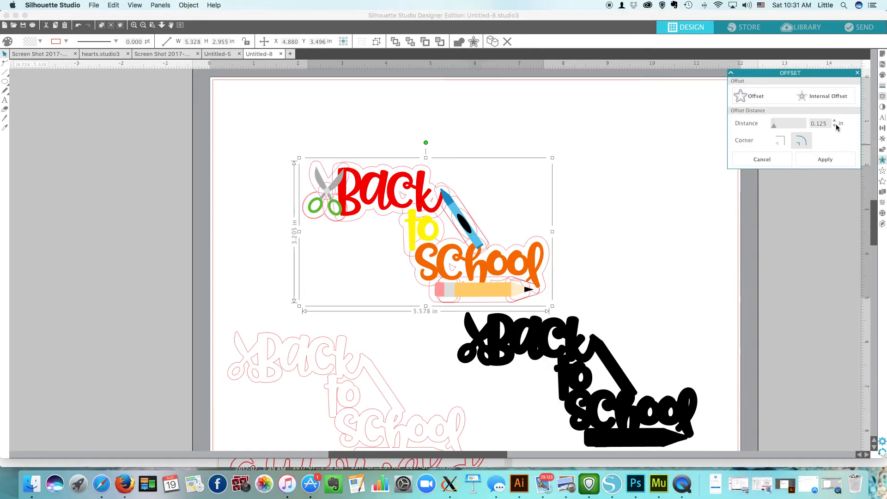
click(834, 126)
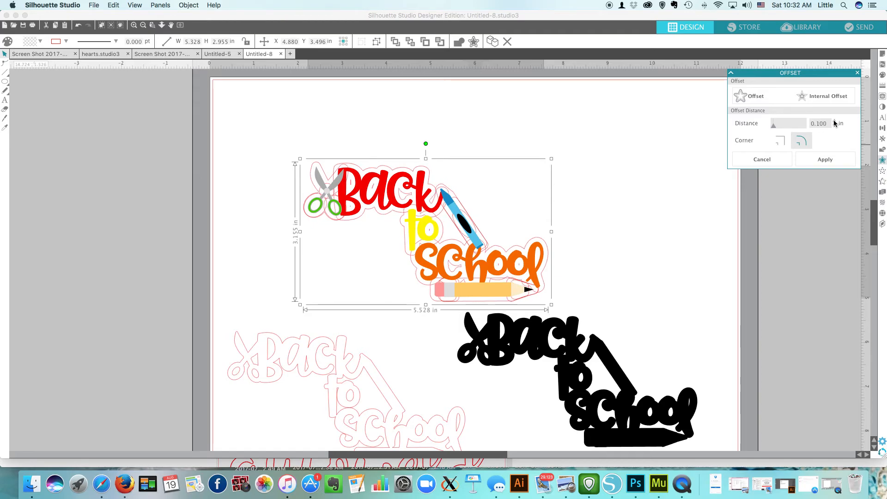
click(834, 121)
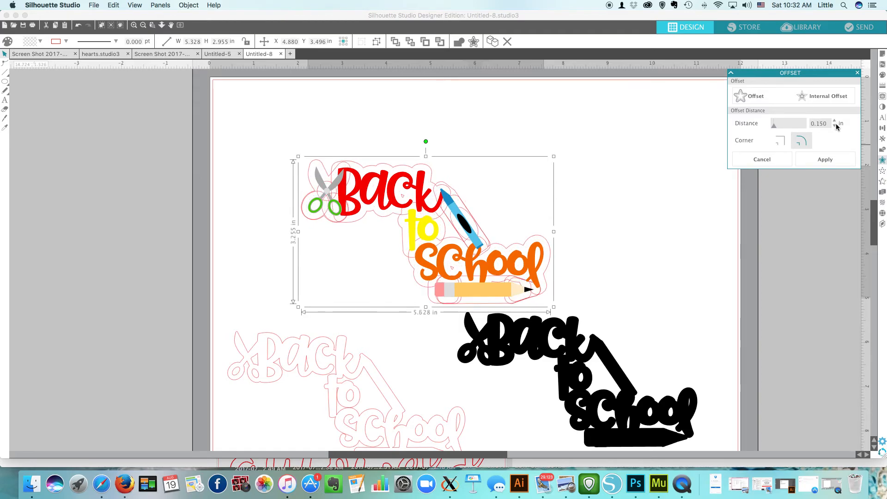
double_click(835, 126)
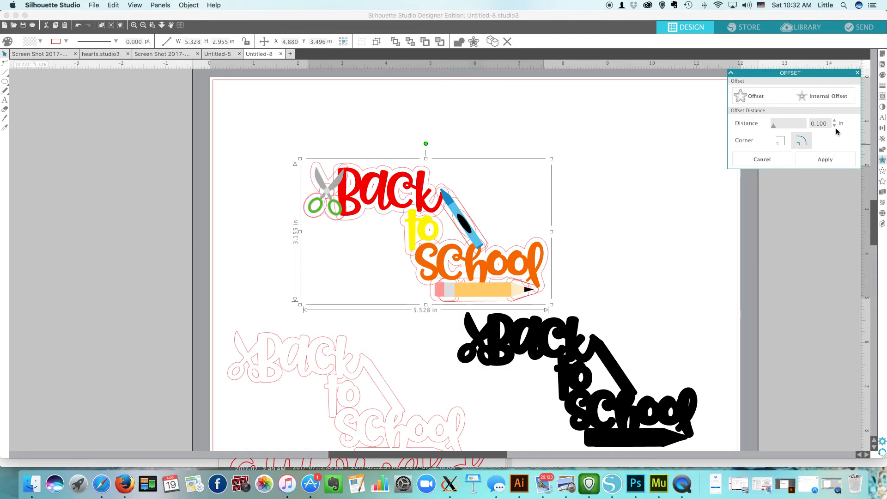
click(823, 159)
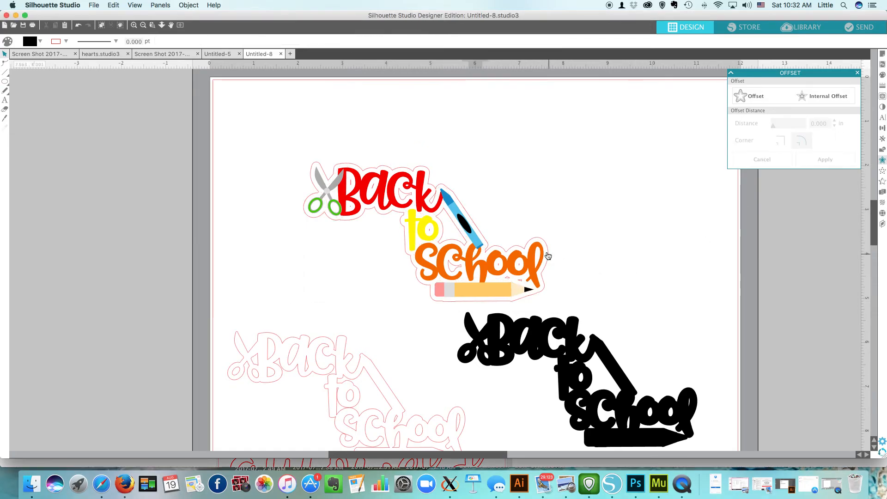
Fill the 0.100 in offset shape behind the title with black and make its line color transparent
click(550, 255)
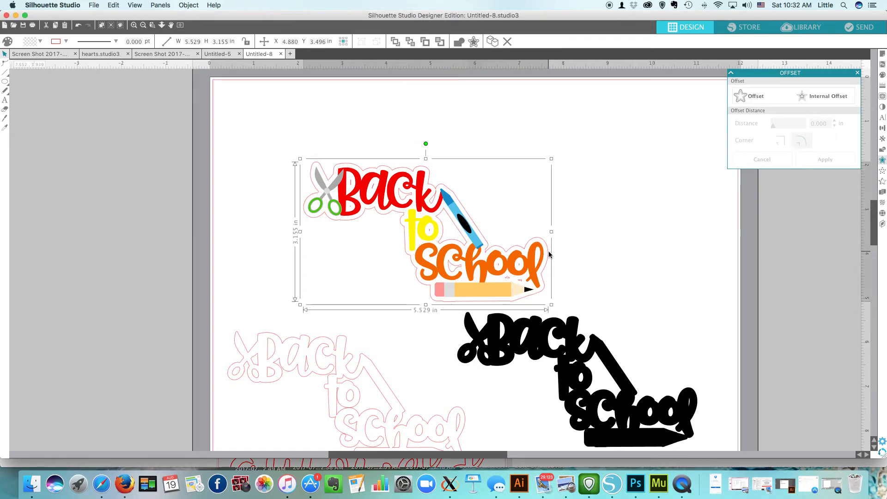
click(883, 75)
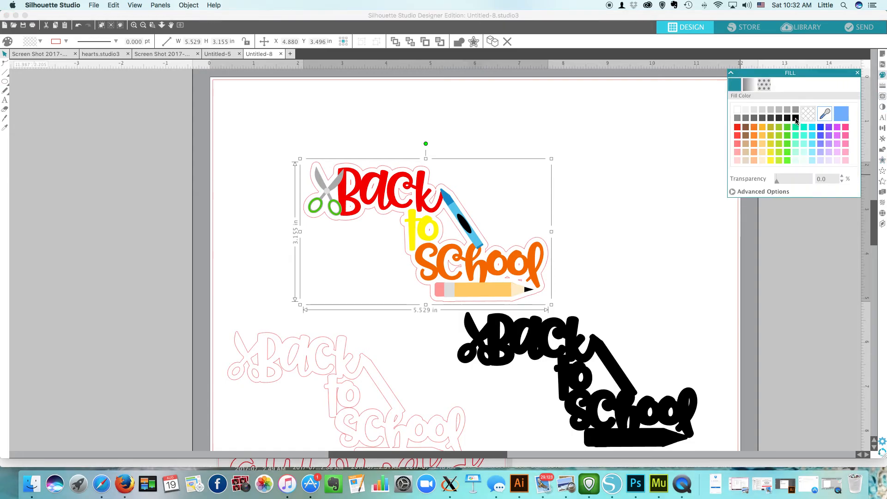
click(796, 119)
click(883, 85)
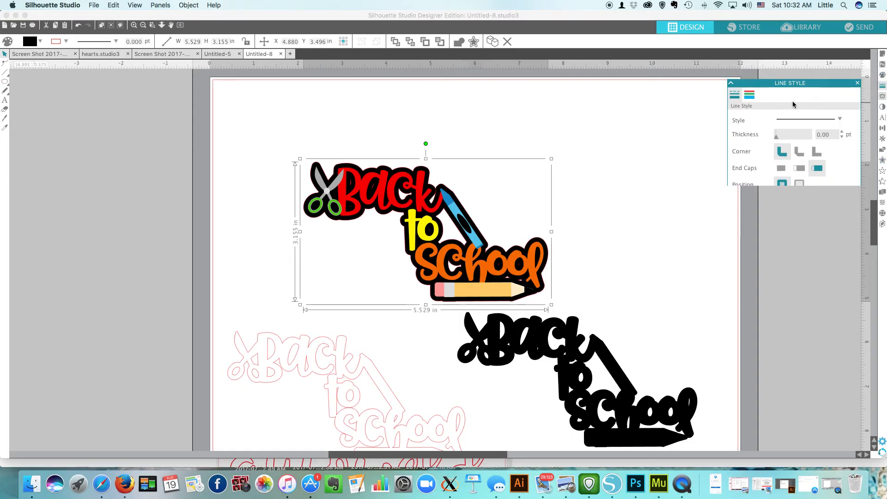
click(752, 87)
click(805, 115)
click(692, 139)
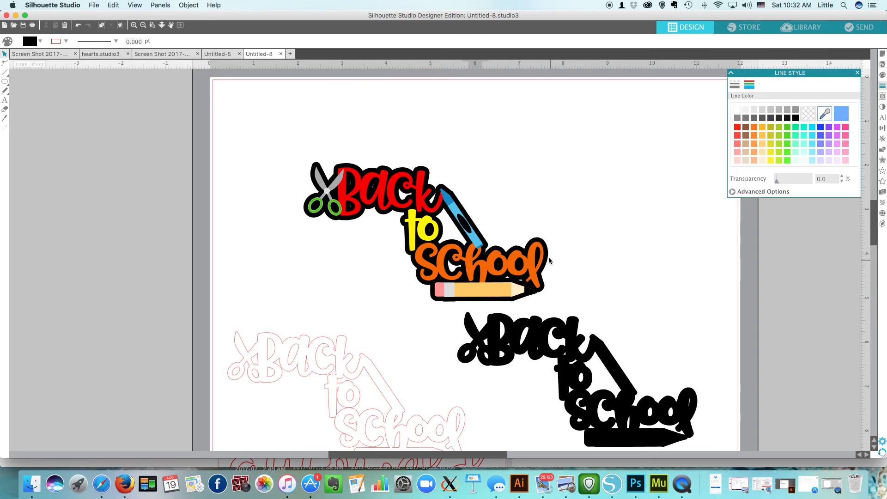
Move the black 0.100 in offset shape from behind the title to the page's upper right area
click(547, 265)
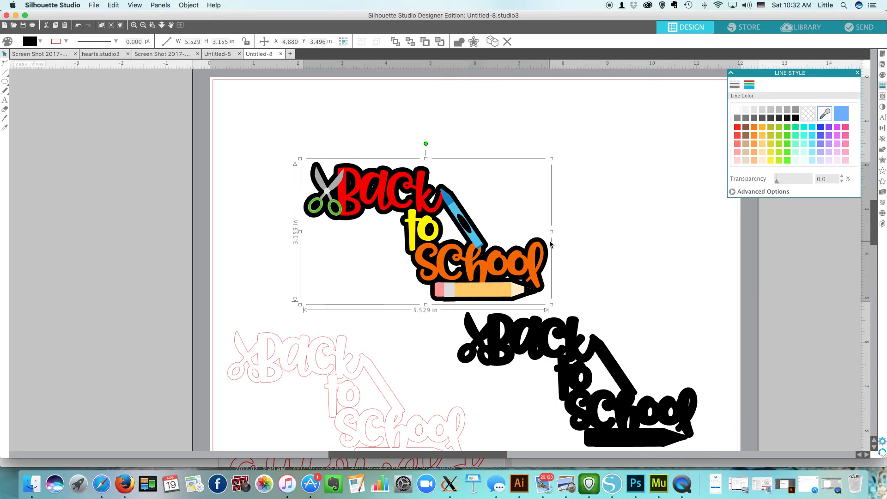
drag(549, 244, 697, 191)
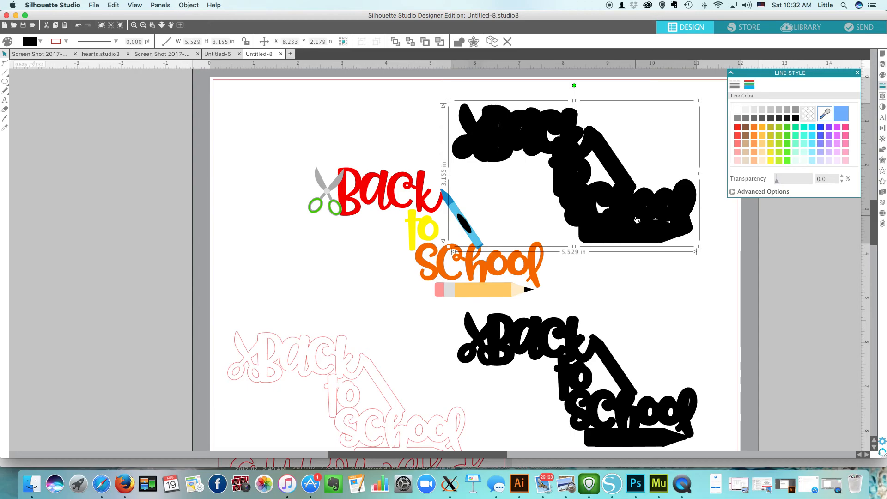
Release the compound path of the black 0.100 in offset shape to separate its inner cutouts from the solid silhouette
right_click(635, 217)
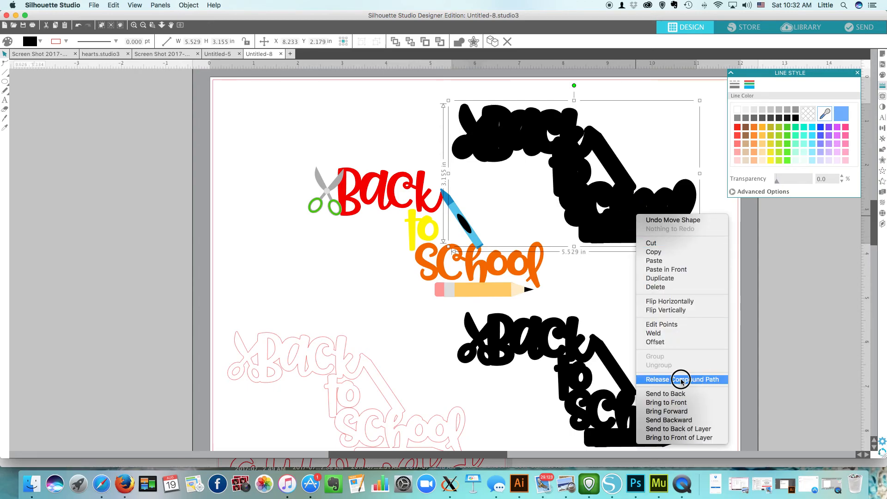
click(679, 379)
click(638, 297)
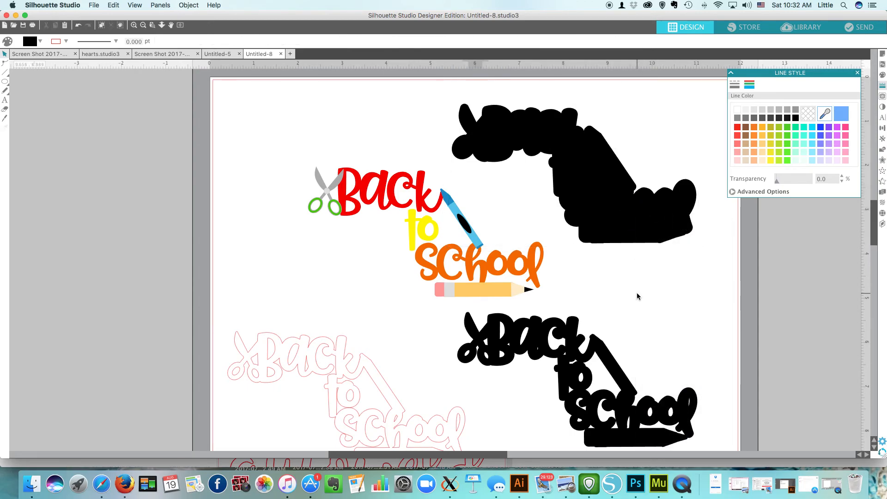
Move the solid black silhouette behind the colored title and delete the small inner pieces it leaves behind
click(610, 245)
drag(610, 244, 462, 302)
click(590, 285)
drag(702, 241, 480, 103)
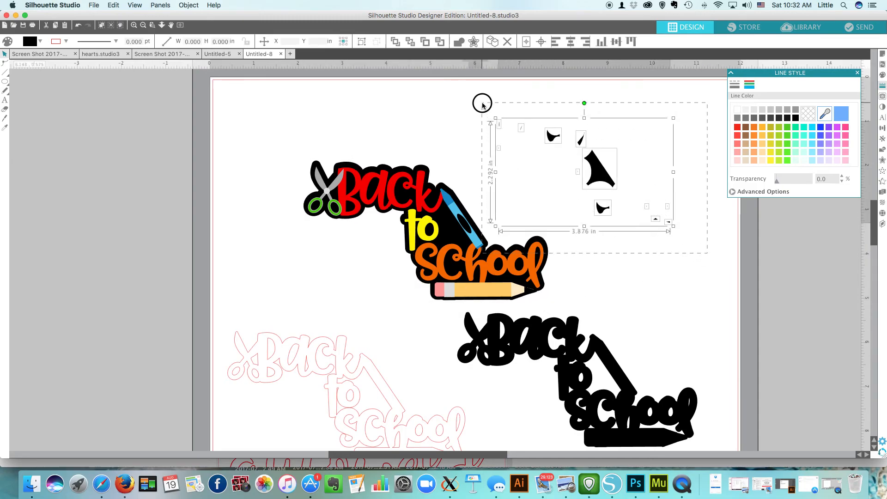
key(Delete)
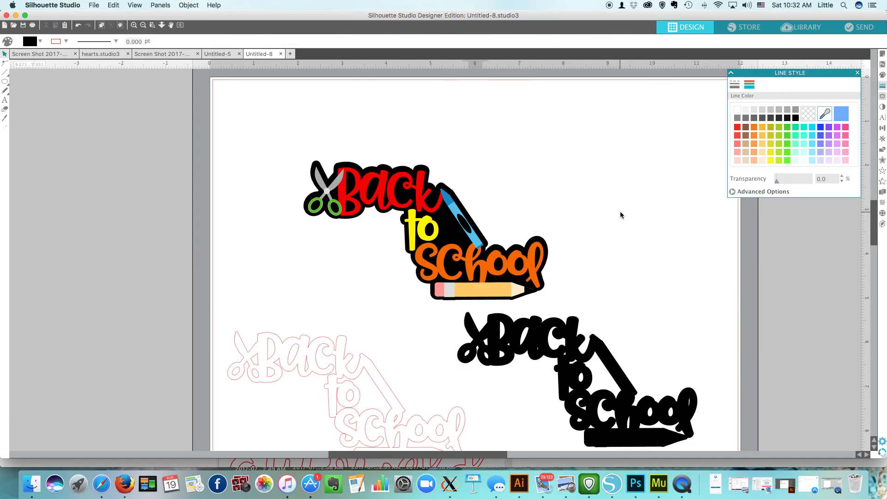
Move the solid silhouette clear of the colored title and place a pasted copy of the title over the narrower black offset shape
scroll(620, 214, down, 2)
drag(543, 245, 697, 175)
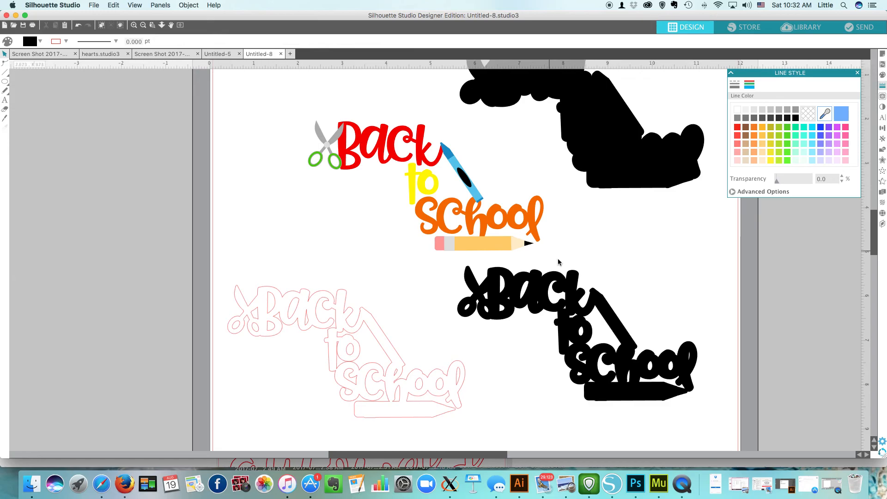
drag(548, 260, 283, 107)
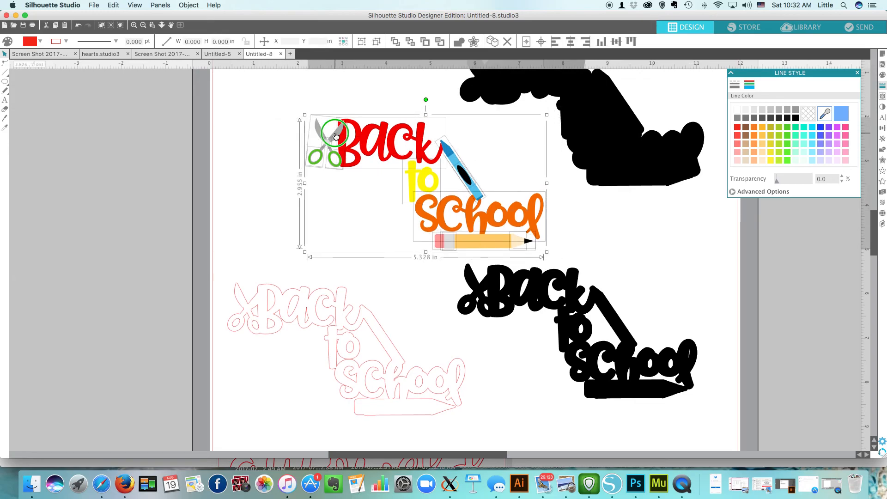
right_click(333, 134)
right_click(355, 145)
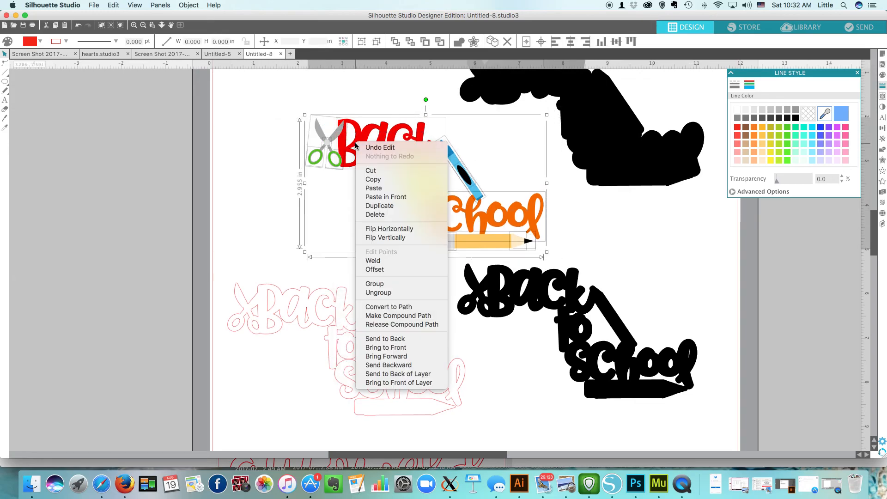
click(373, 188)
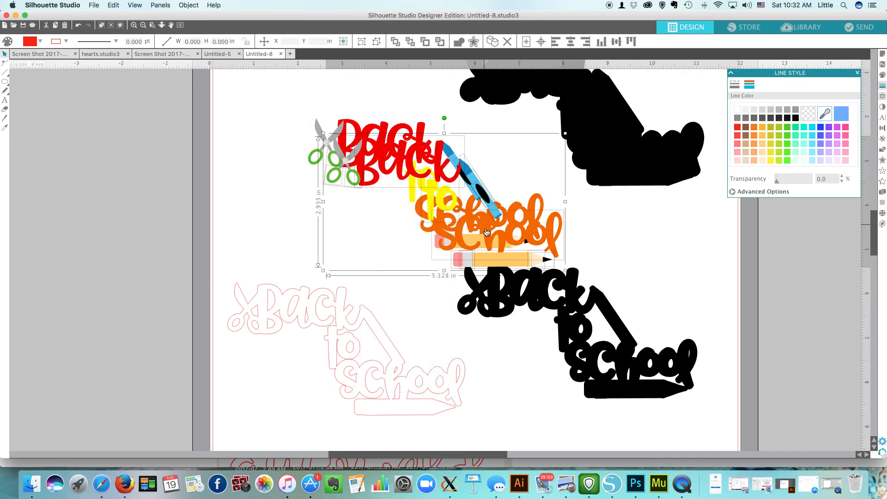
drag(486, 230, 620, 366)
Position the solid black silhouette behind the original colored title and delete the unused red outline offset
drag(600, 185, 446, 255)
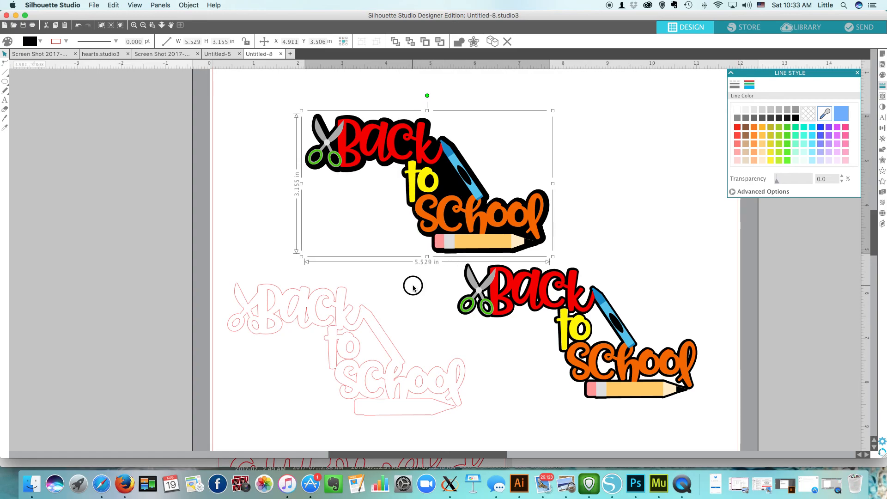
click(412, 285)
click(452, 412)
key(Delete)
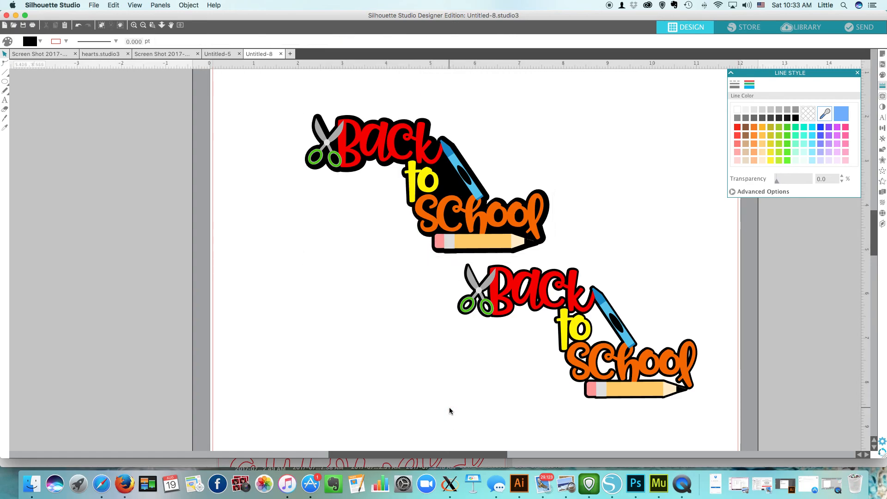
click(180, 27)
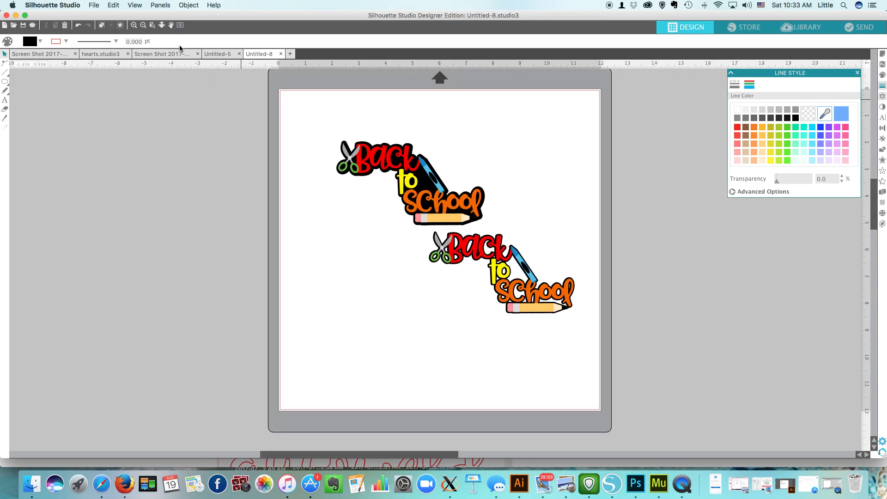